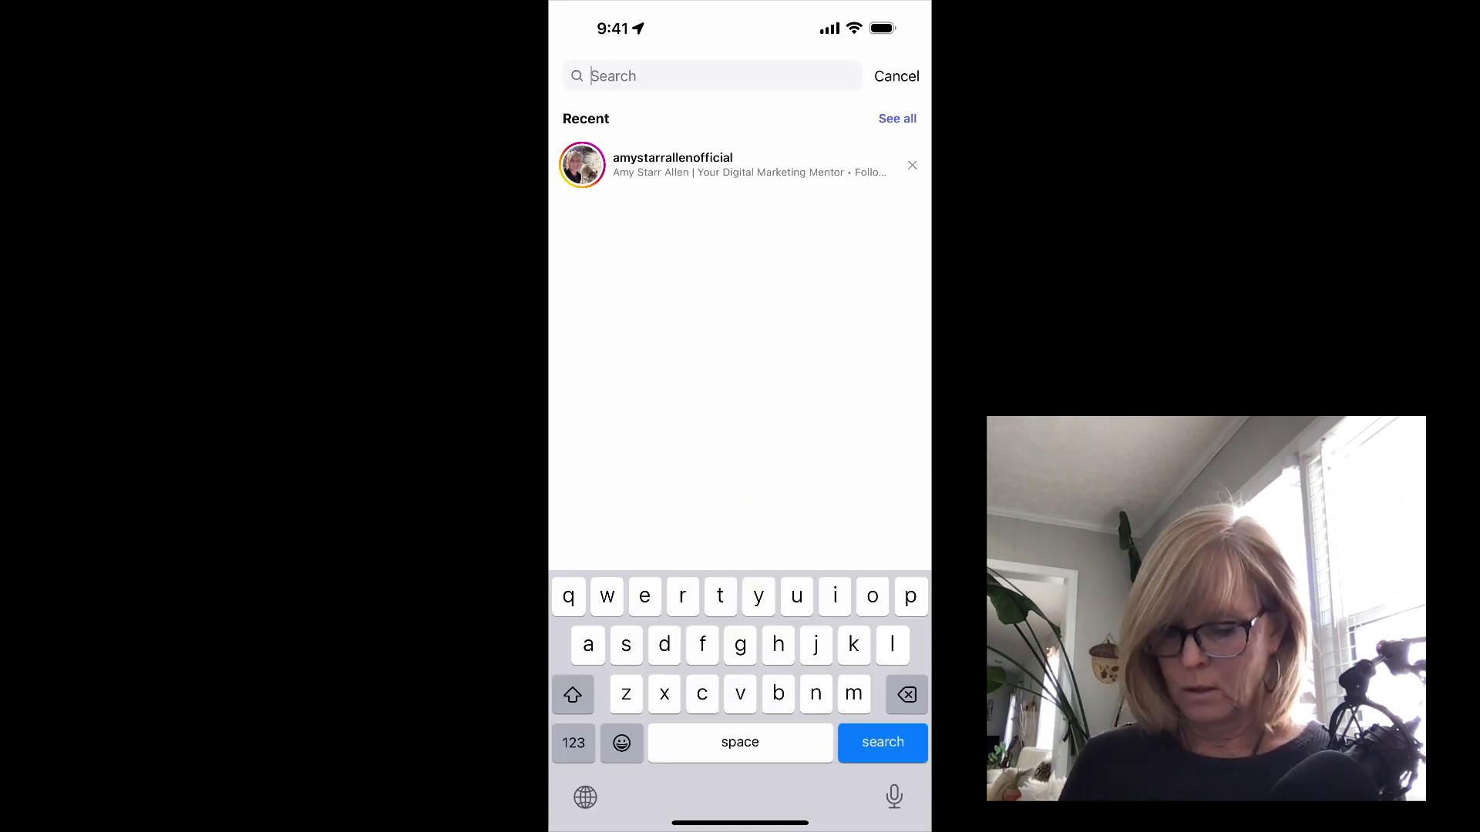
- Open the recently searched creator's profile and its reel about learning something new each day, and read the full caption
left_click(721, 164)
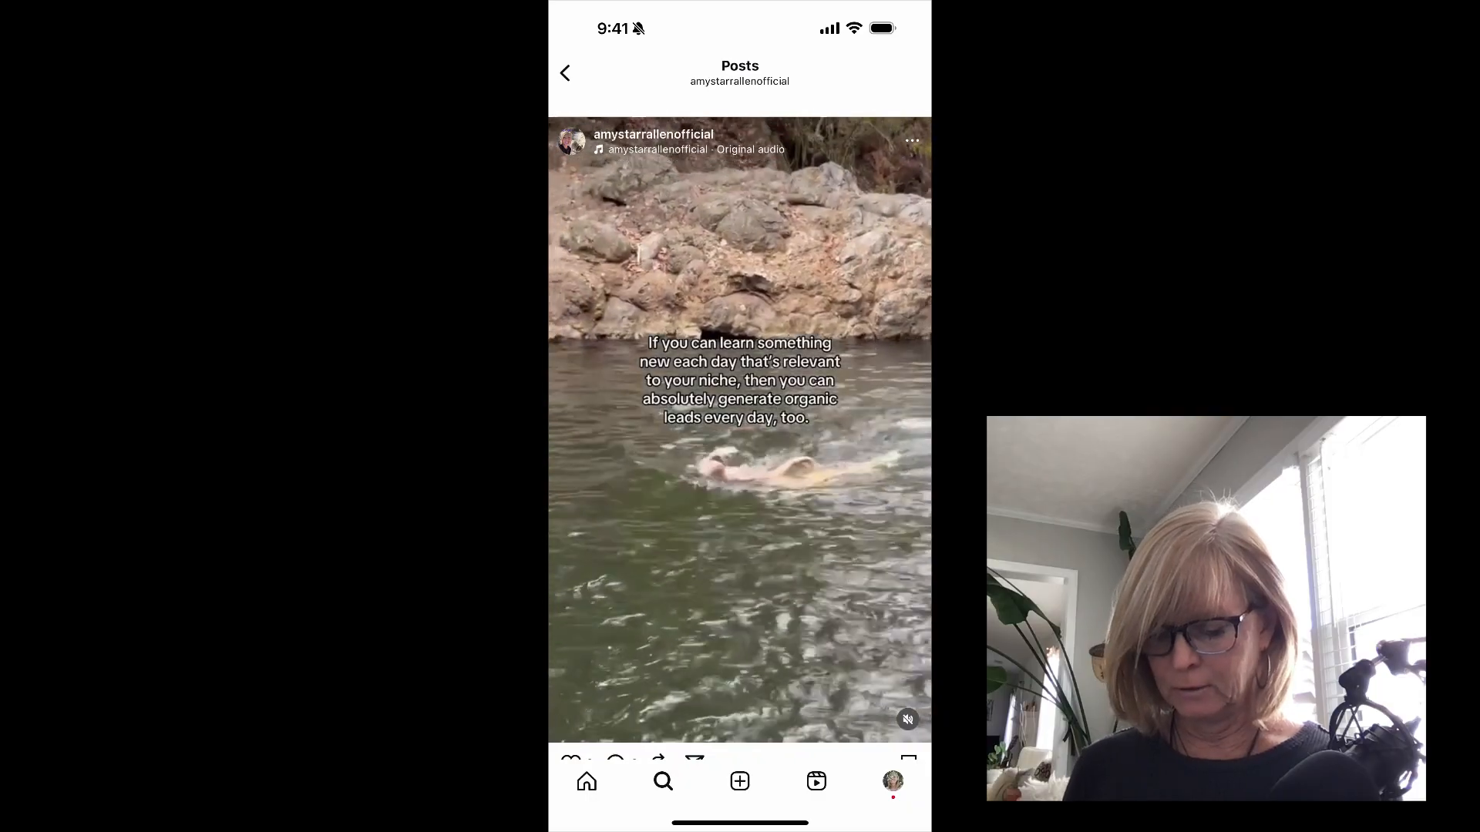
left_click(740, 430)
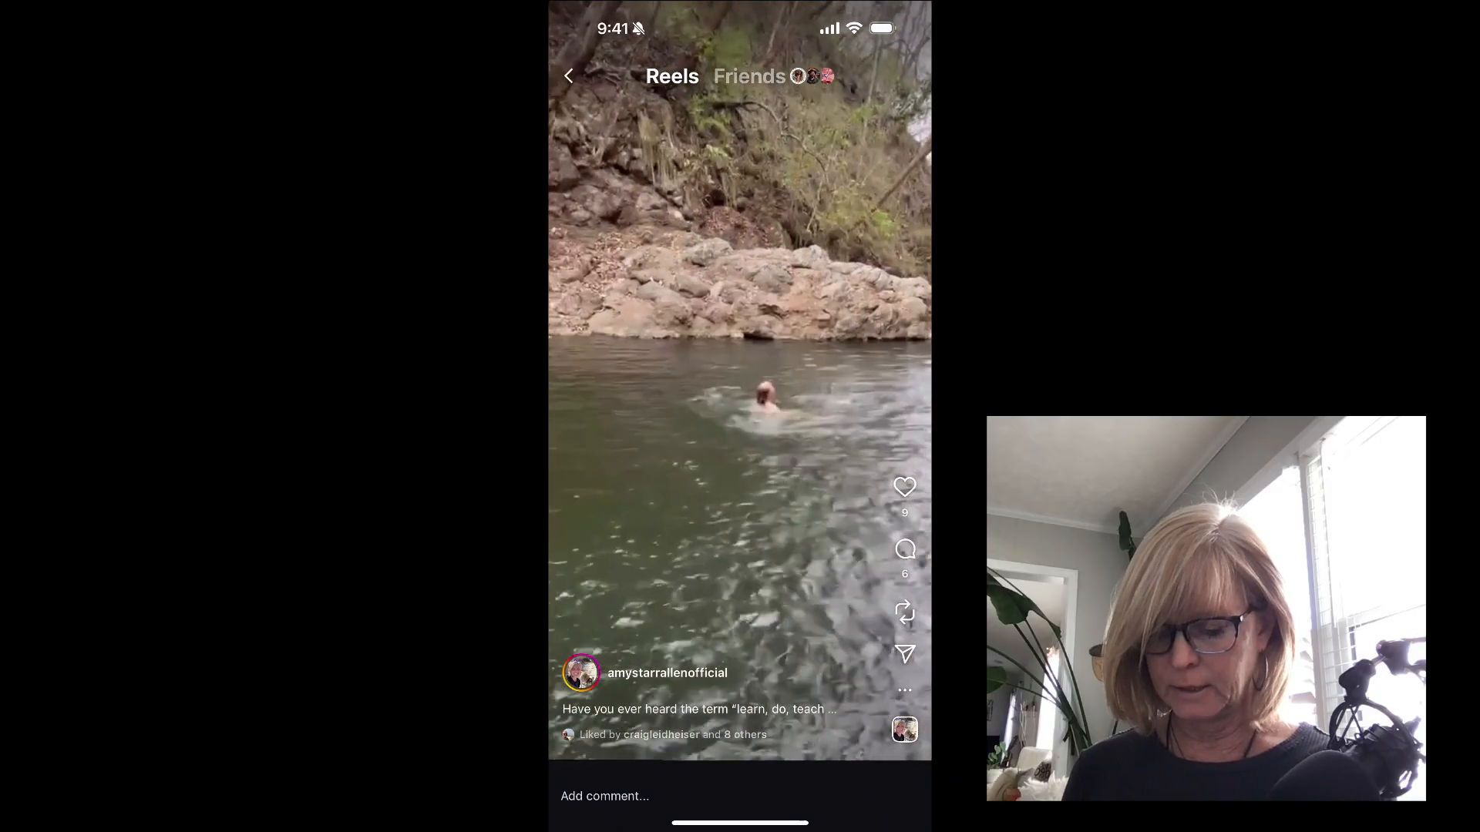
scroll(740, 385, "down", 2)
left_click(699, 703)
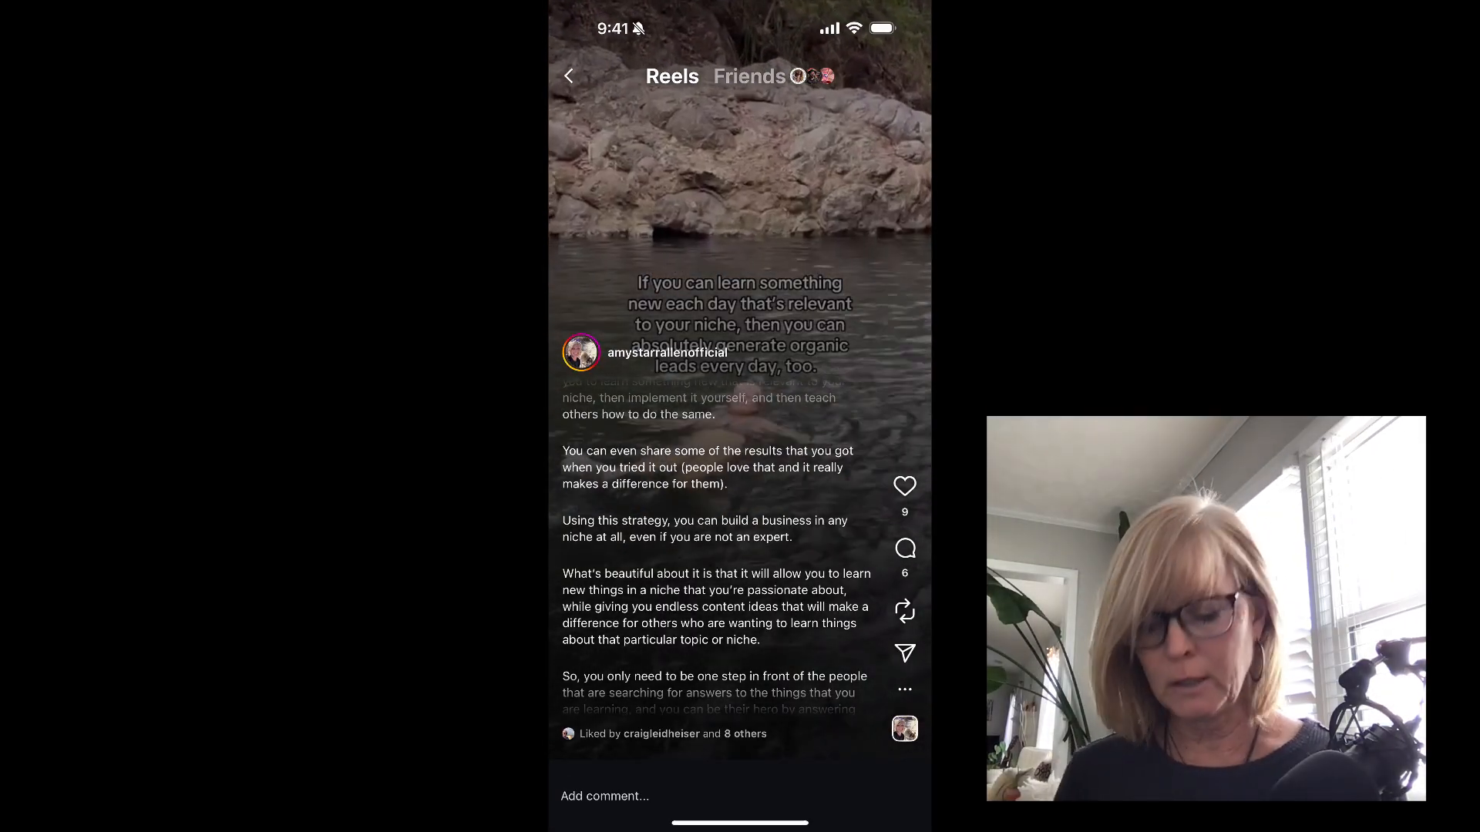
scroll(717, 539, "down", 5)
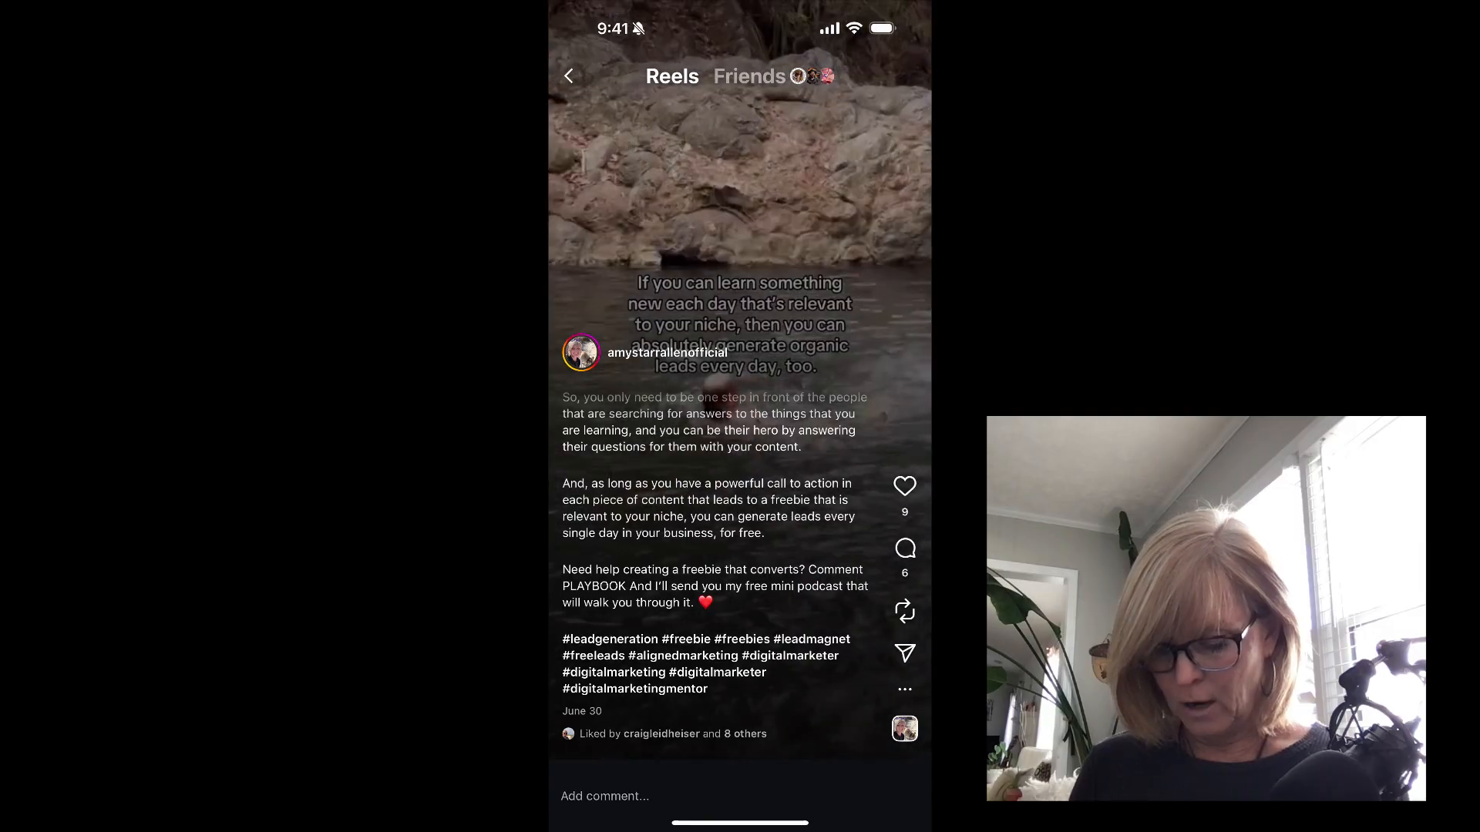
- Post the comment "Playbook" on the reel
left_click(904, 549)
left_click(731, 777)
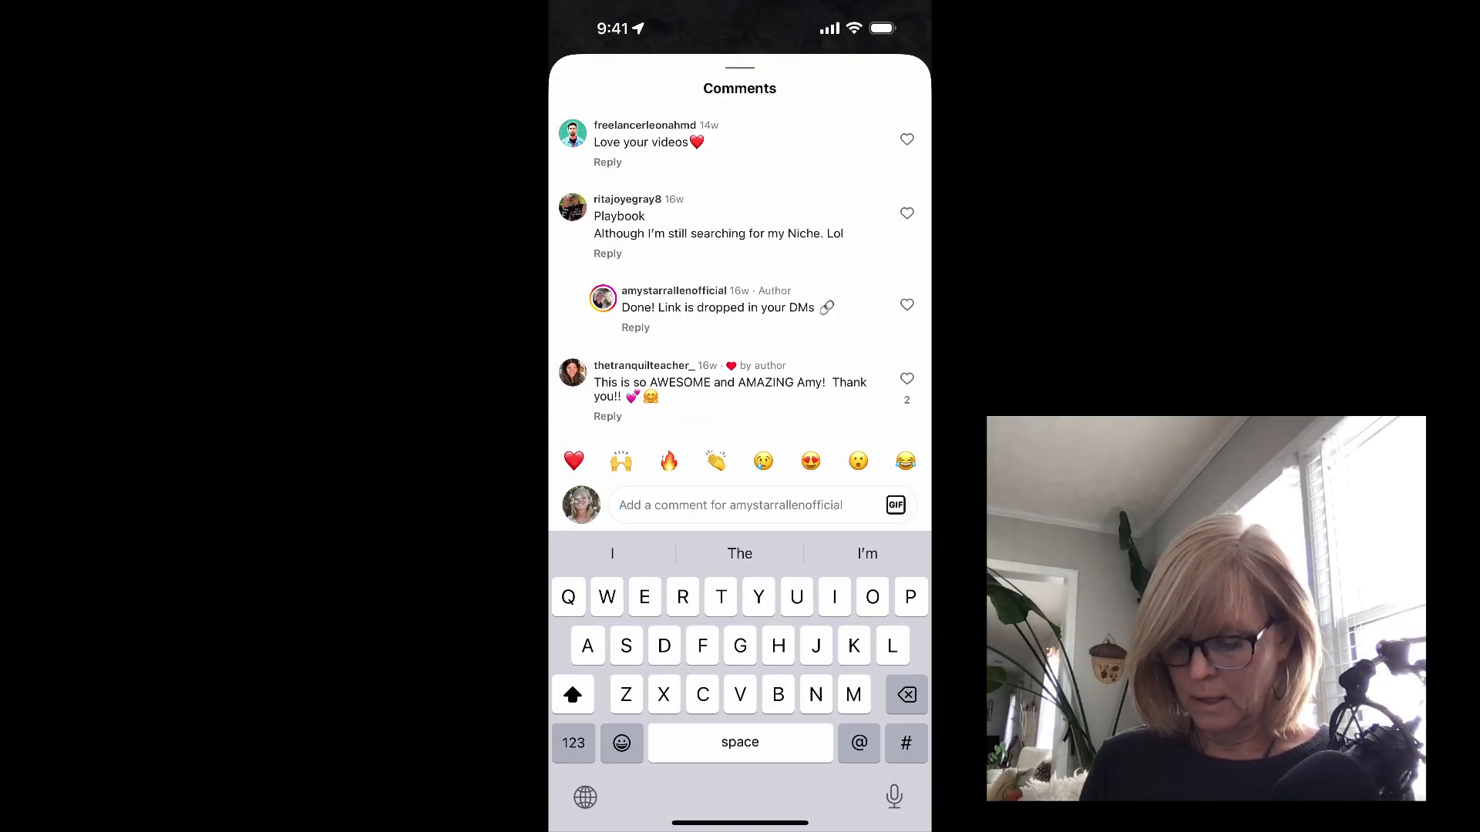
type("Playbook")
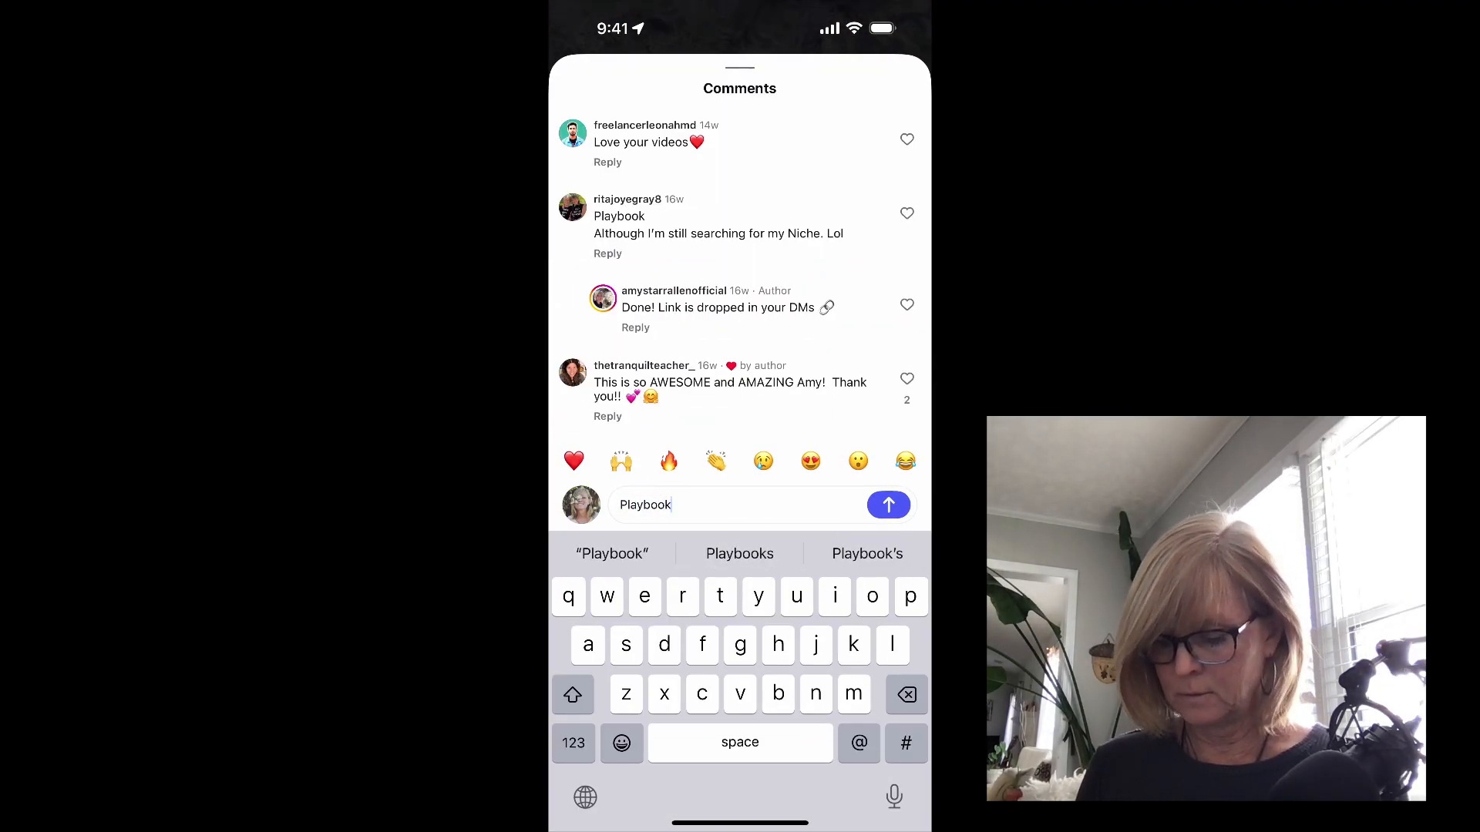
left_click(889, 505)
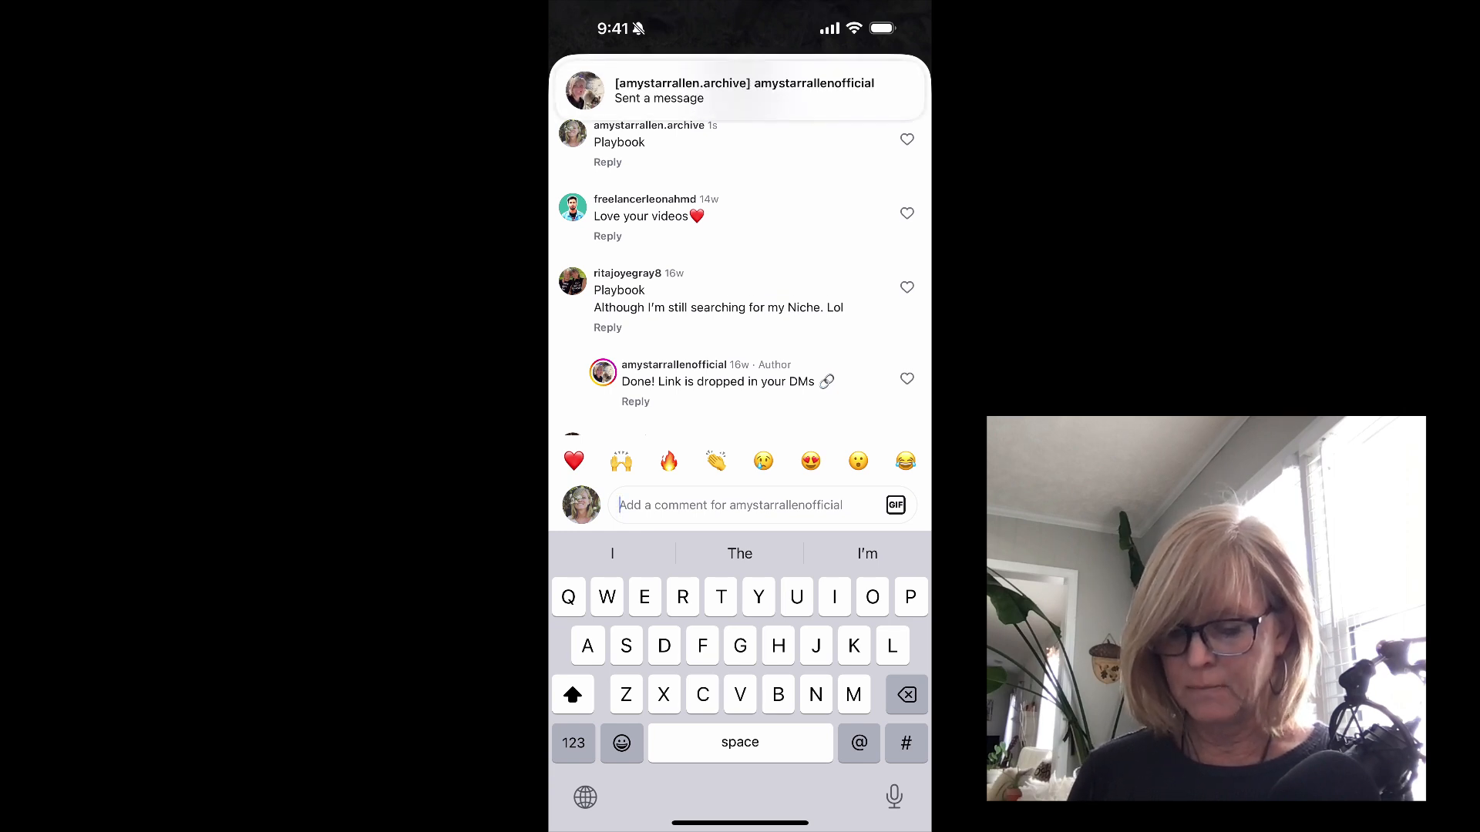
- Open the automated direct message from the reel's creator and follow its "Get Access Now" link
left_click(740, 90)
scroll(740, 462, "down", 1)
scroll(565, 332, "down", 1)
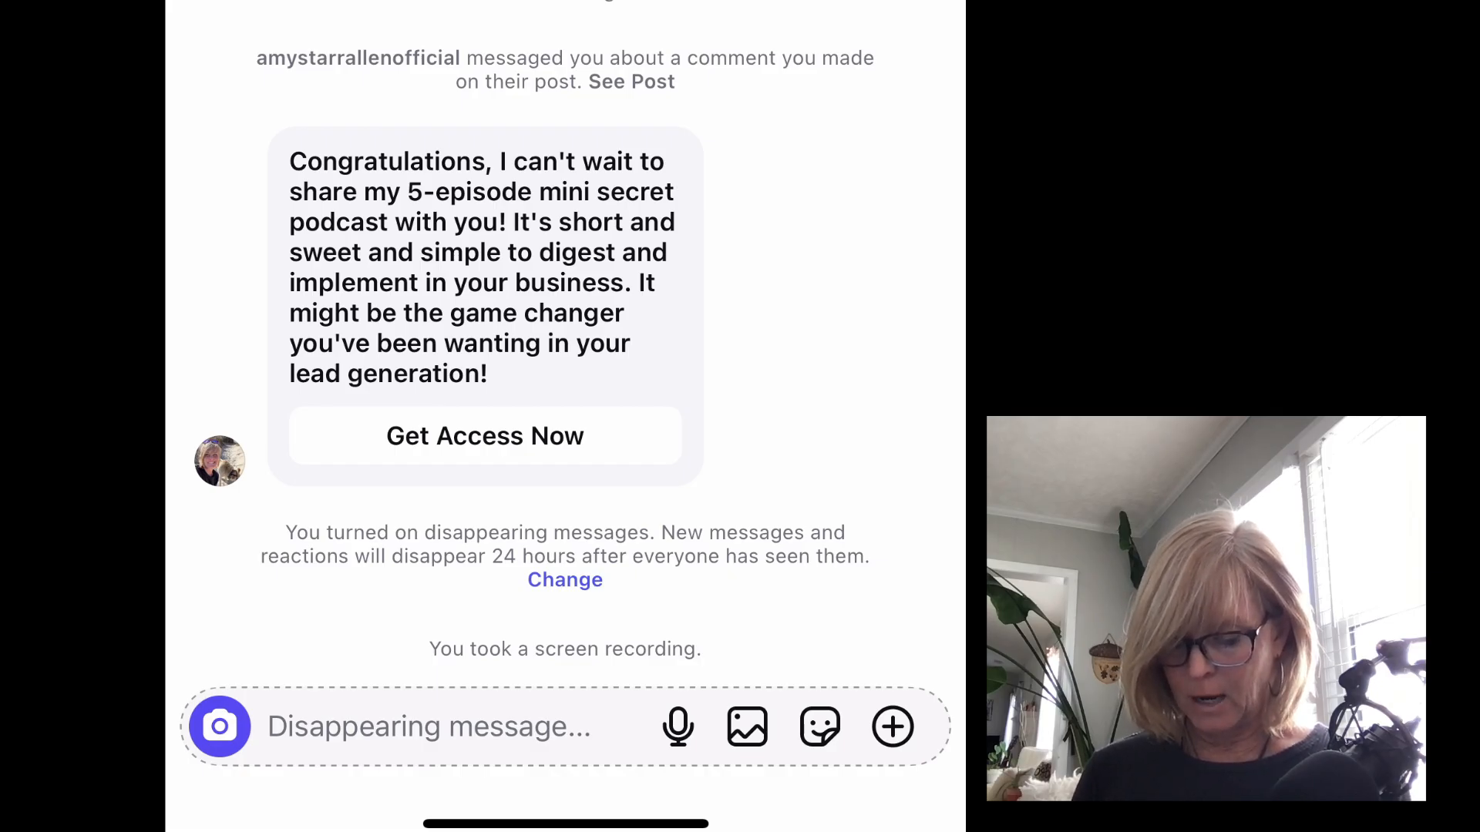
left_click(485, 436)
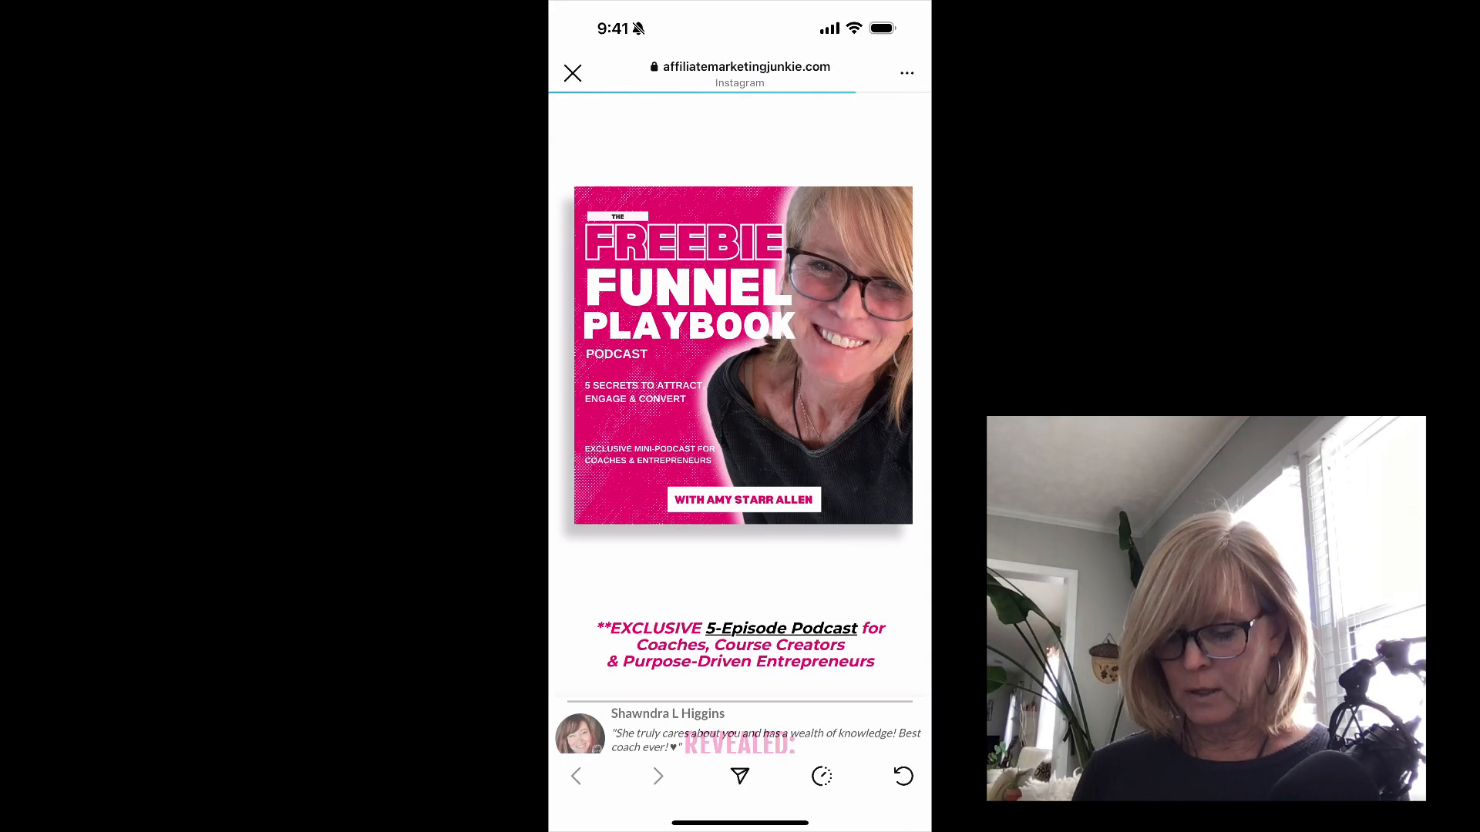
- Examine the Freebie Funnel Playbook landing page and its name and email form, and return to the reel's comments
scroll(740, 408, "down", 6)
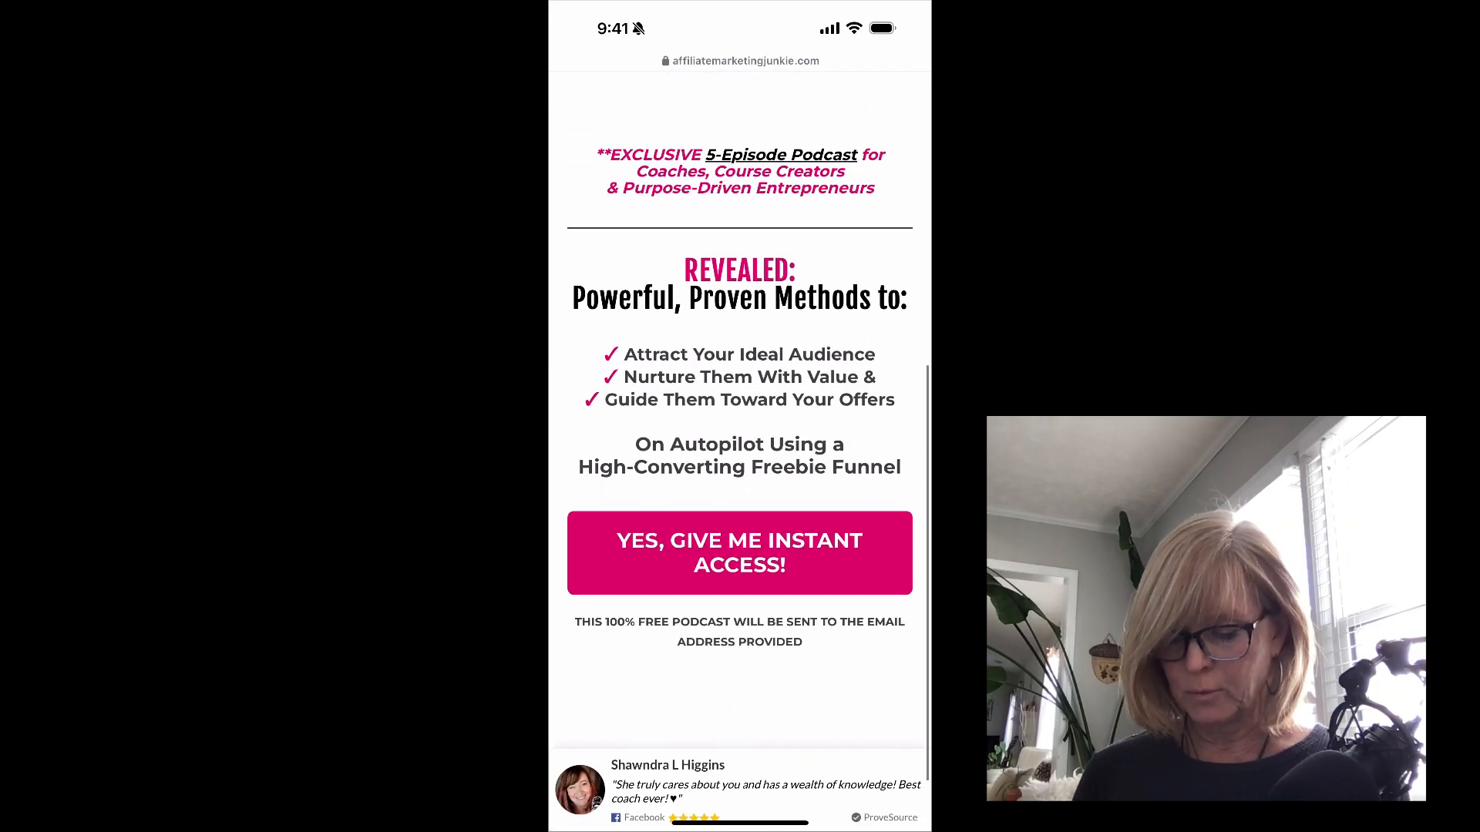
scroll(740, 417, "up", 5)
scroll(740, 416, "down", 5)
left_click(740, 572)
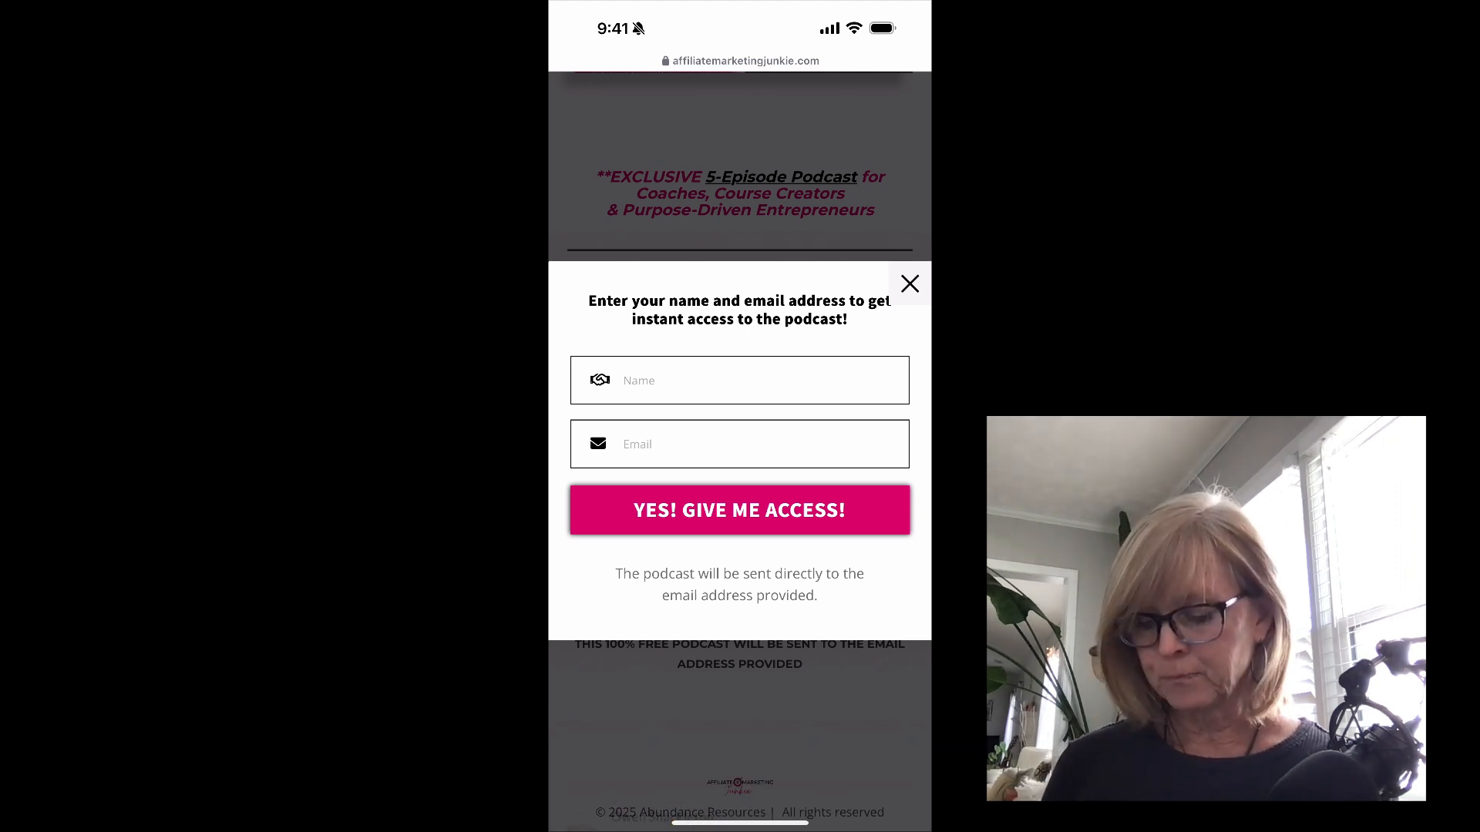
left_click(909, 283)
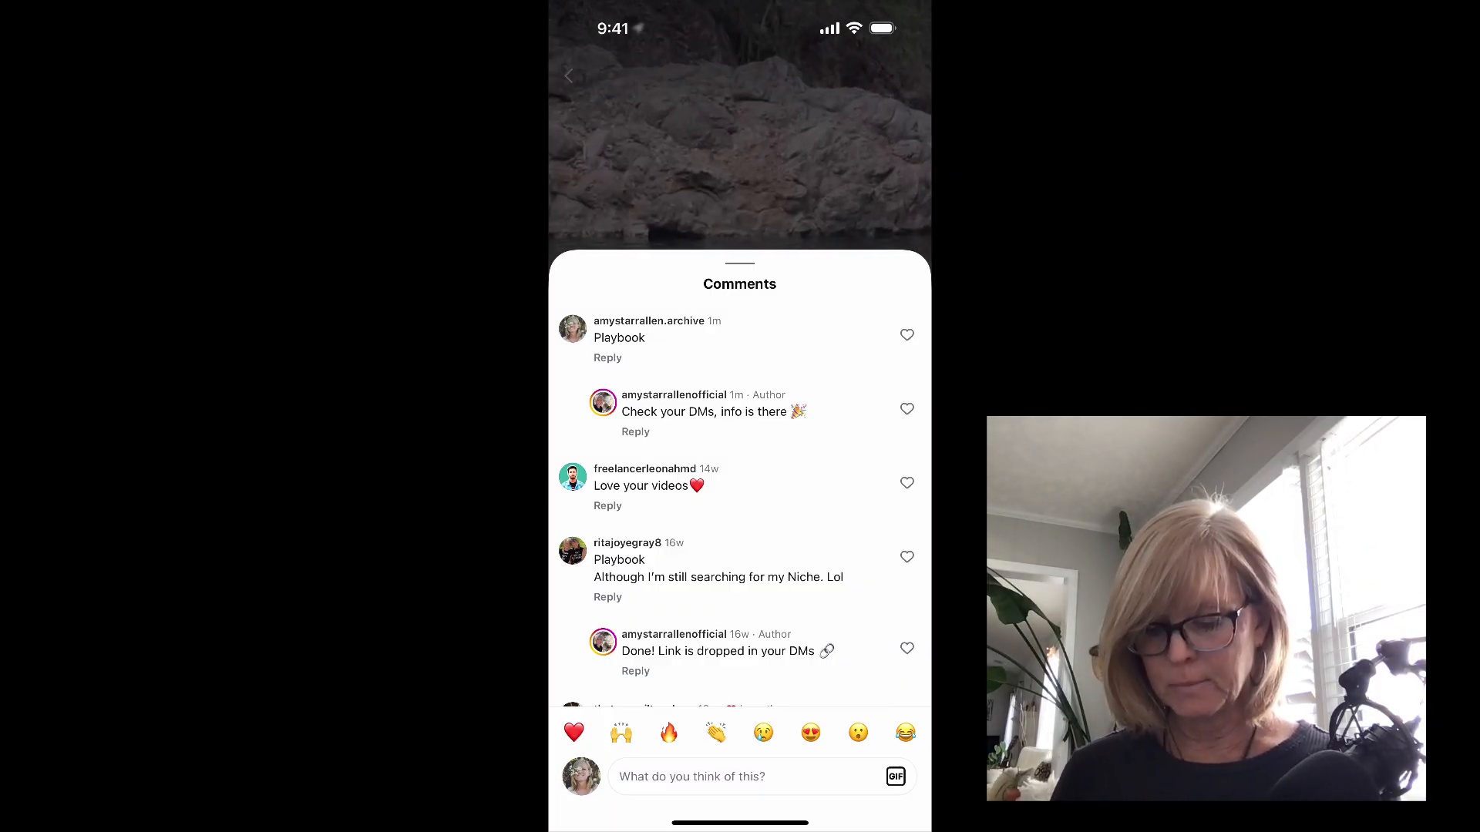
scroll(740, 501, "down", 3)
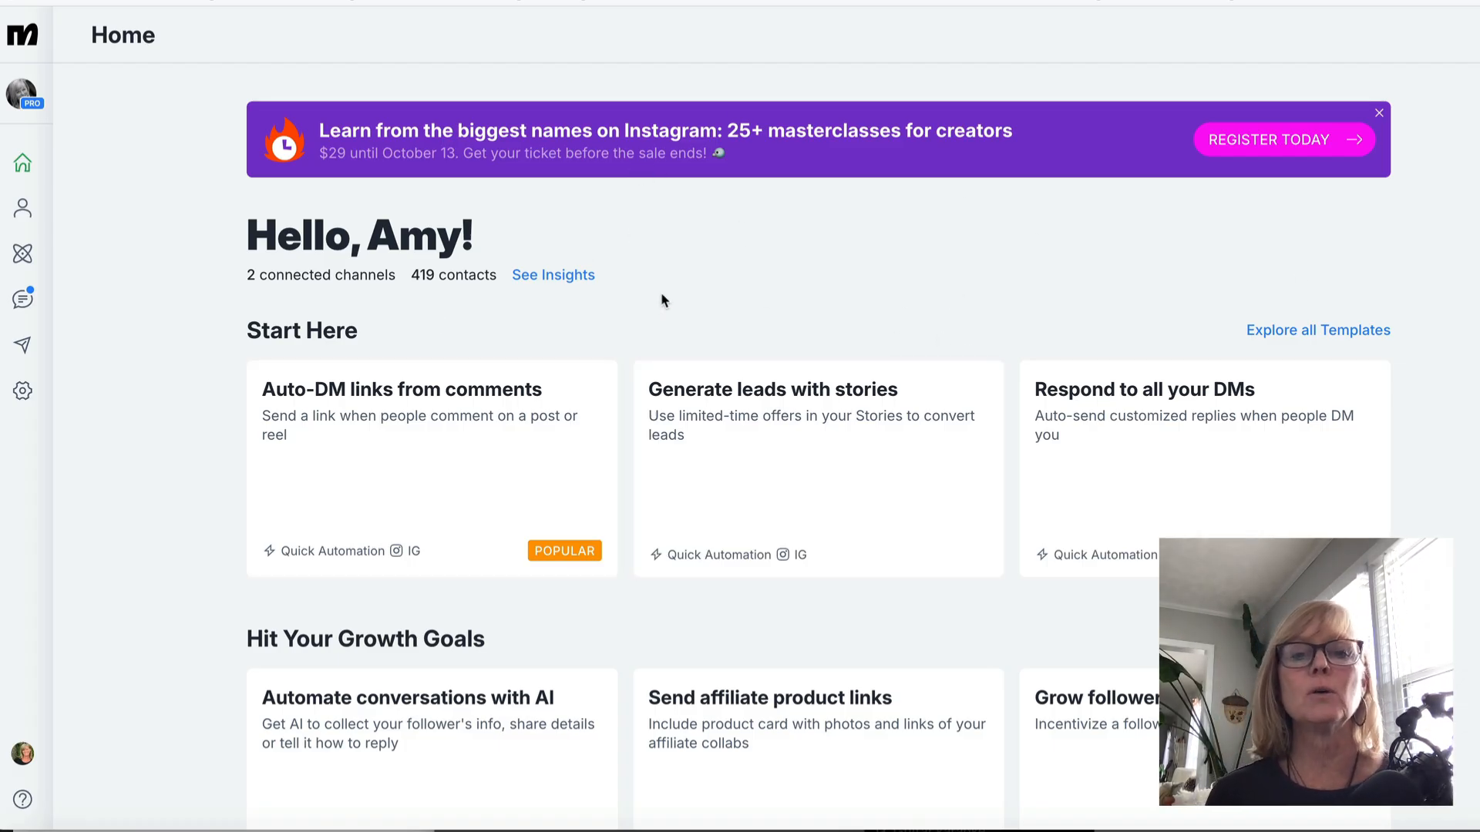
- Switch to Manychat and start a new Instagram automation from the "Auto-DM links from comments" template
scroll(661, 298, "down", 1)
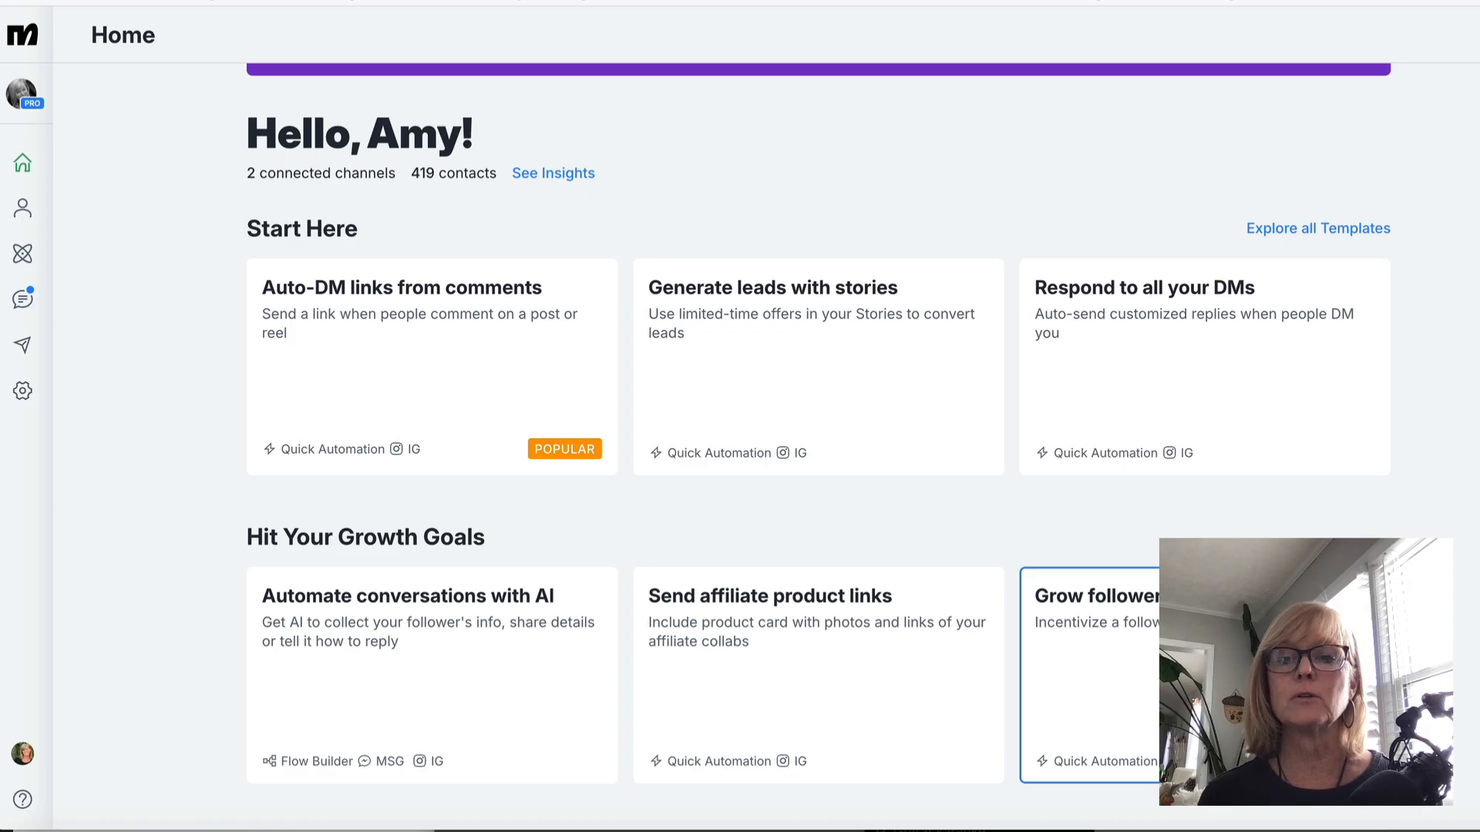
scroll(1264, 676, "down", 1)
scroll(1264, 675, "up", 1)
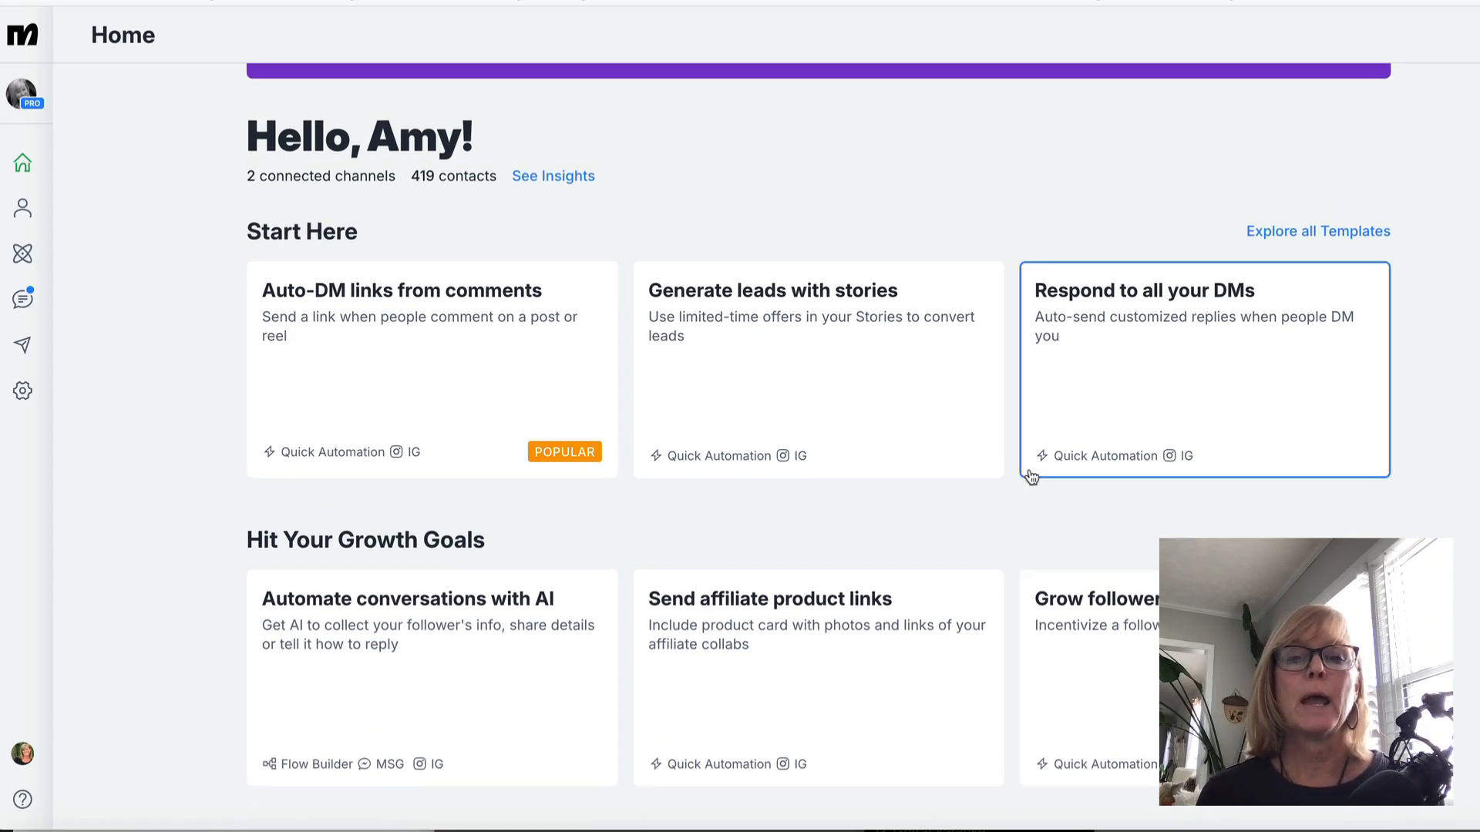
scroll(1123, 532, "down", 1)
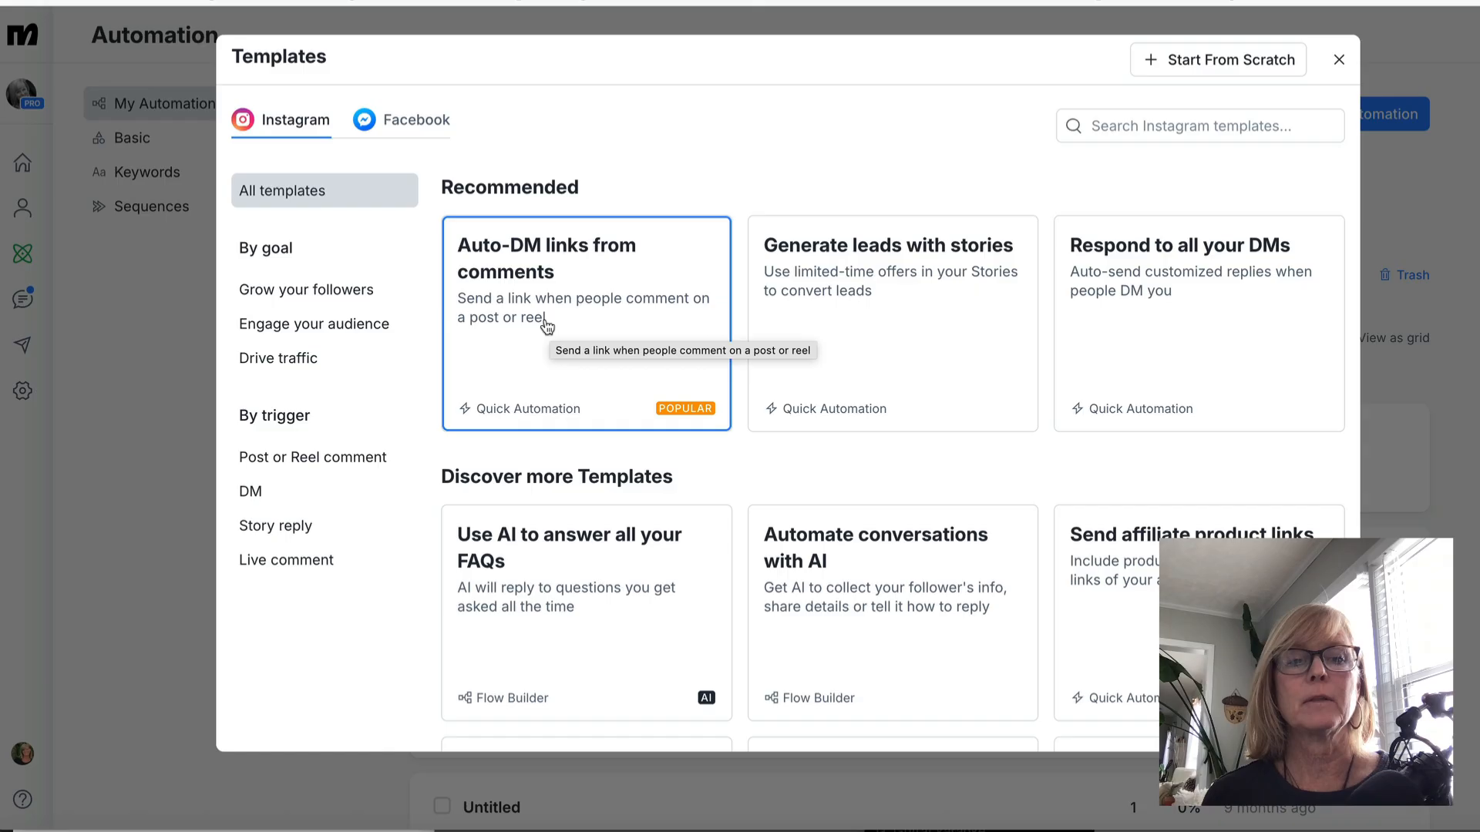
left_click(518, 317)
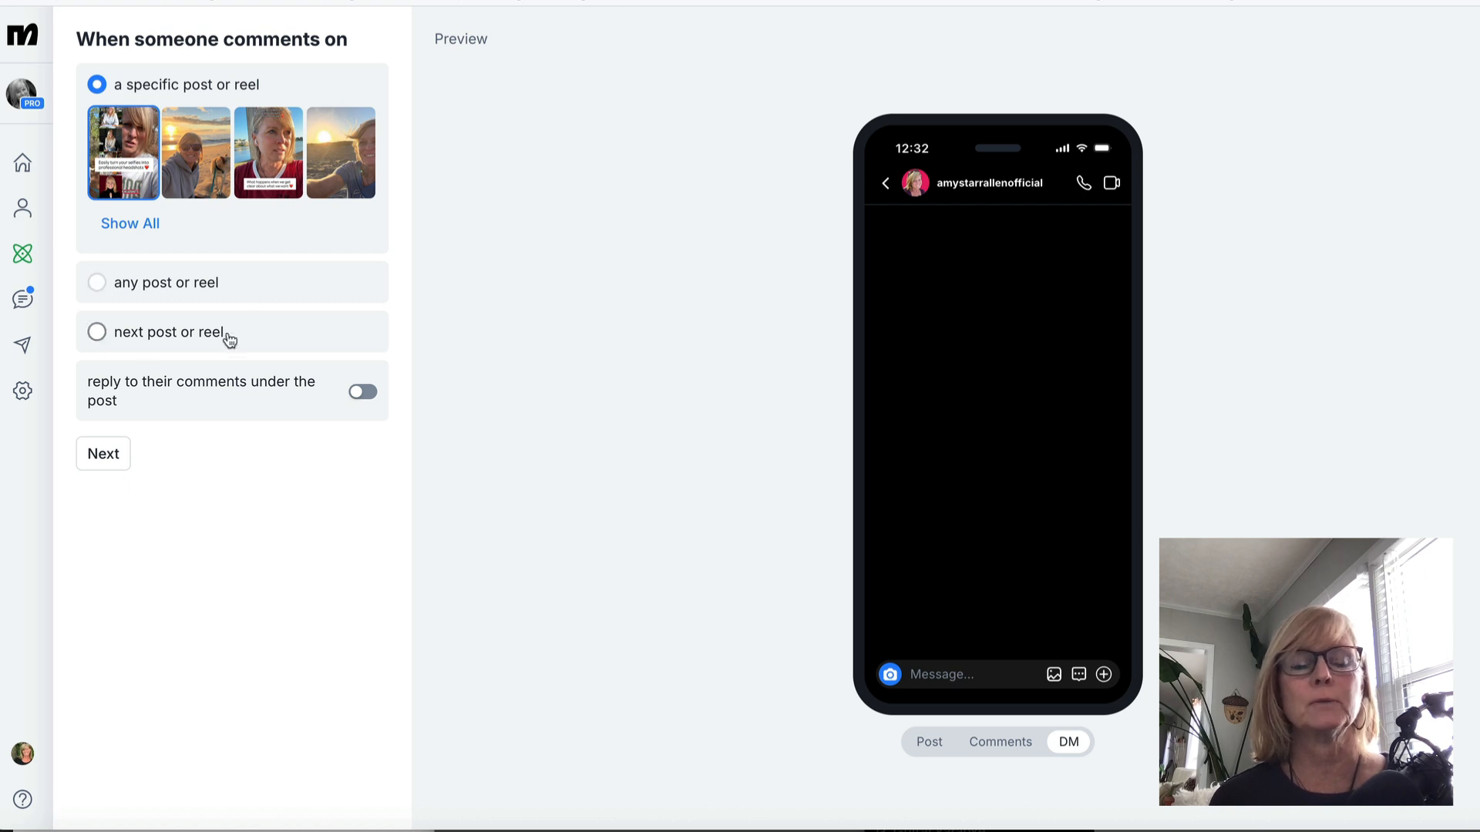
- Set the automation to trigger when someone comments on any post or reel
left_click(99, 283)
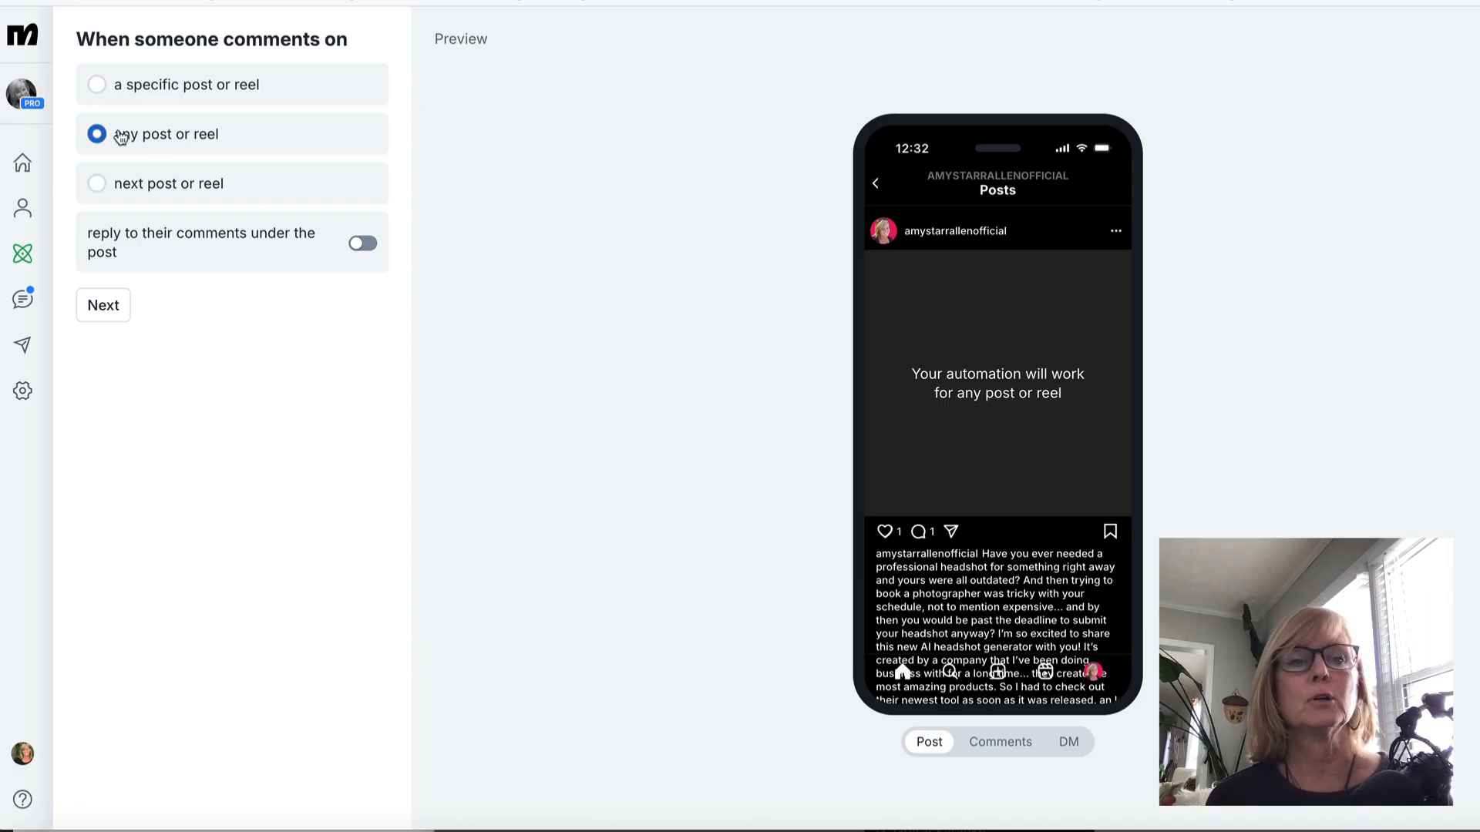
left_click(98, 85)
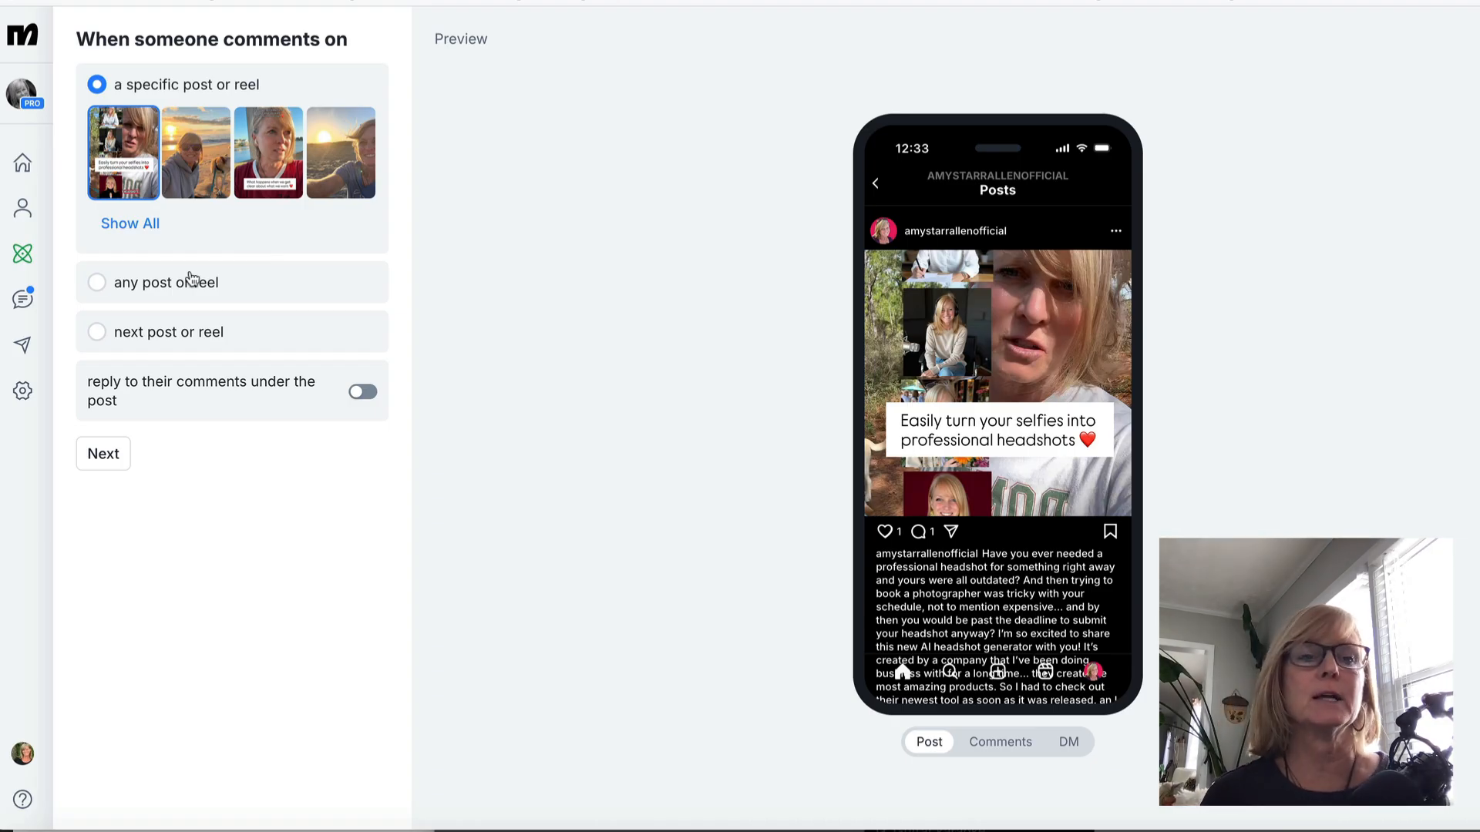
left_click(98, 283)
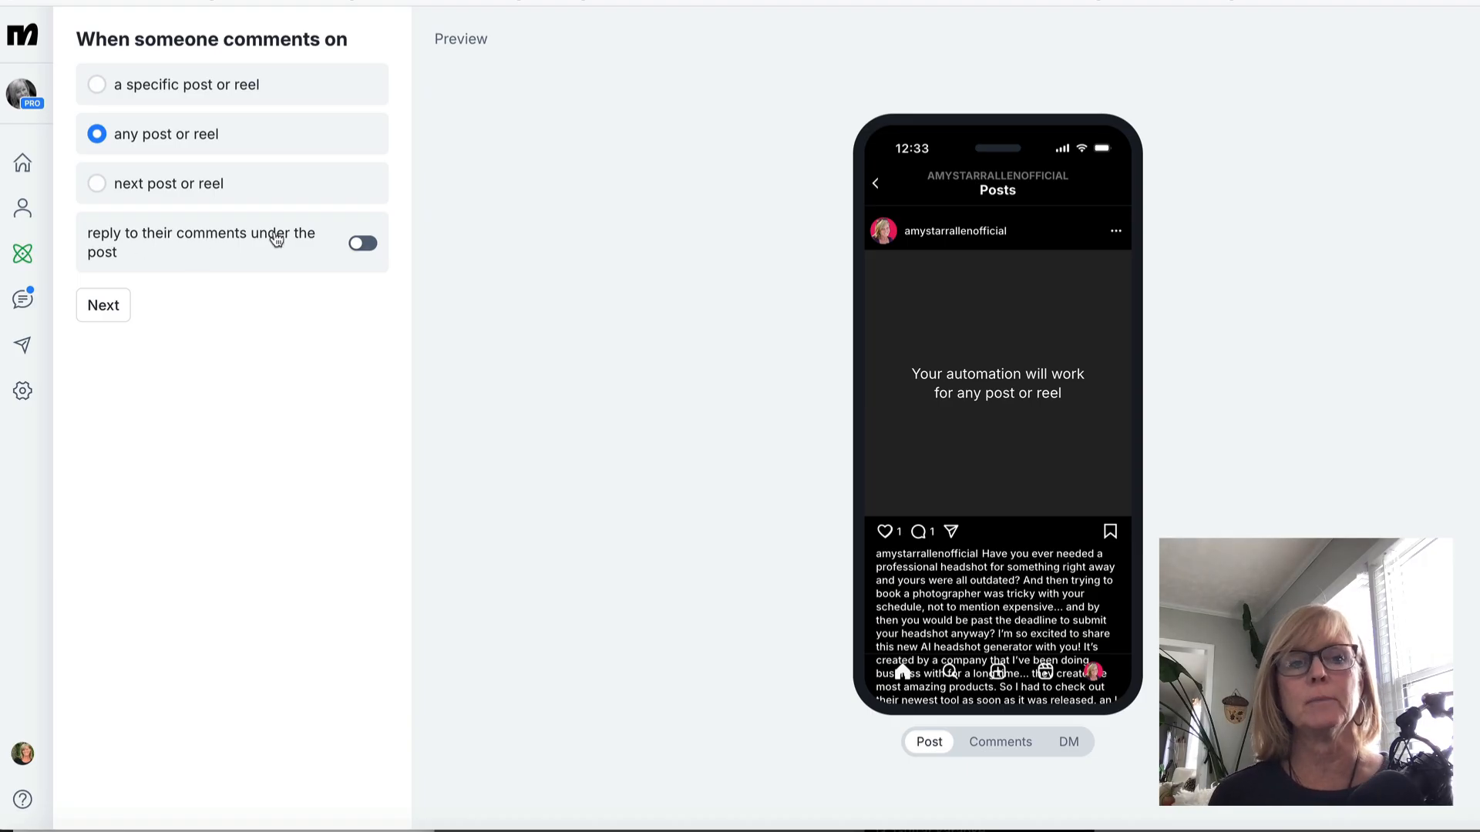
- Enable public replies to comments, set the first reply to "It's on it's way! Sent to your DM's." and continue to the additional triggers
left_click(359, 244)
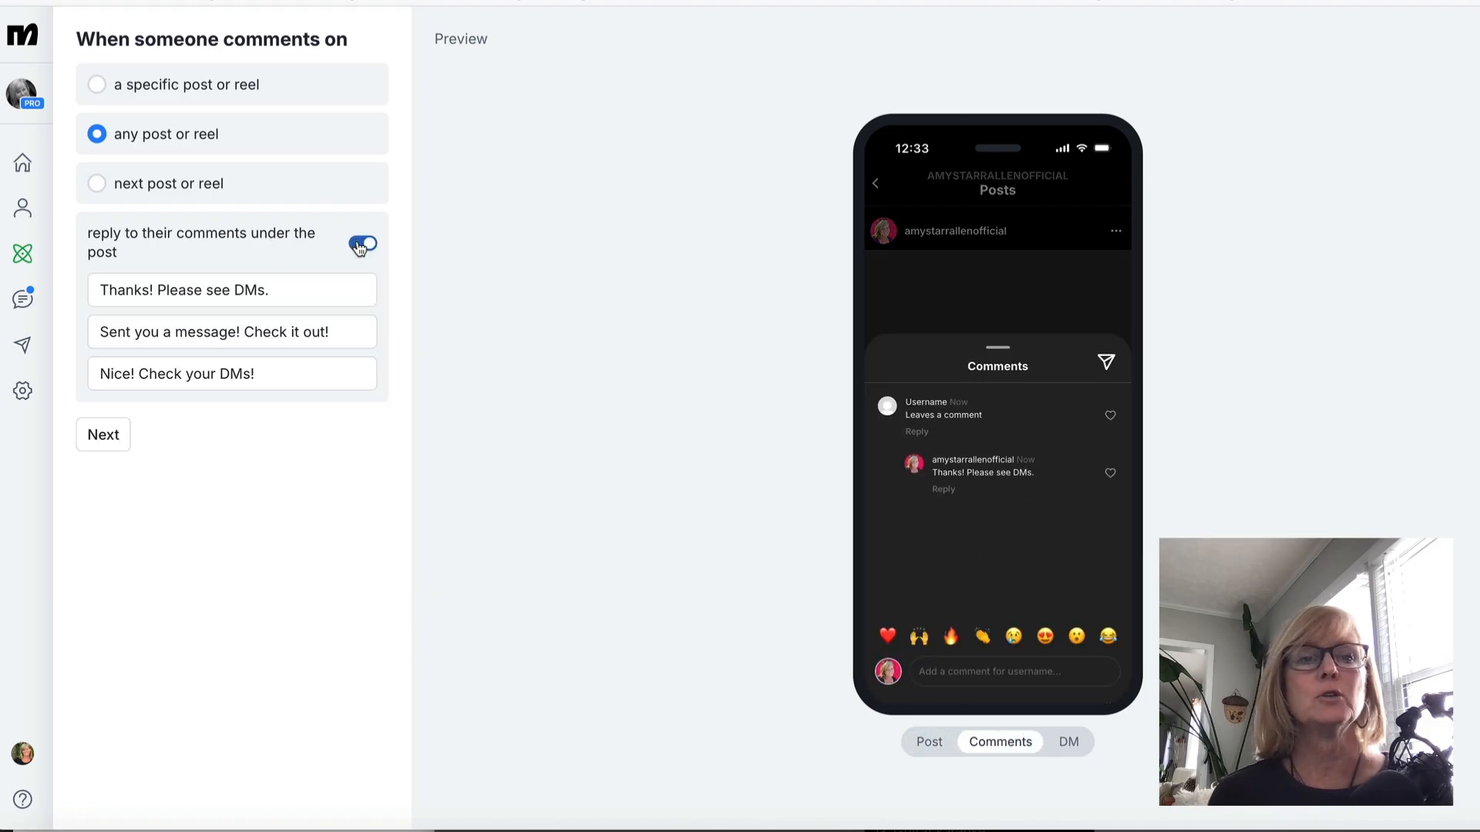
left_click(152, 290)
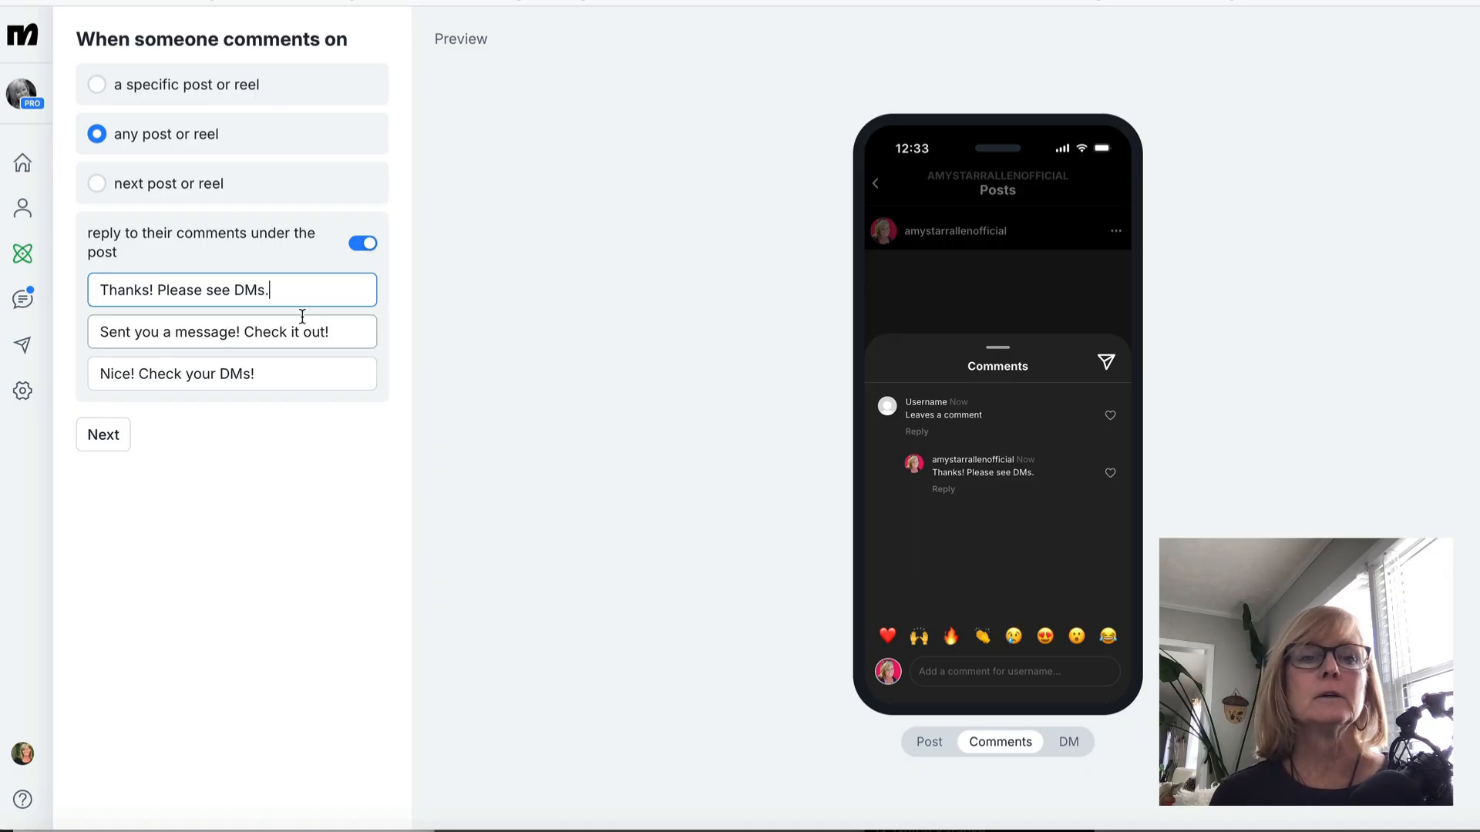
left_click_drag(281, 291, 228, 291)
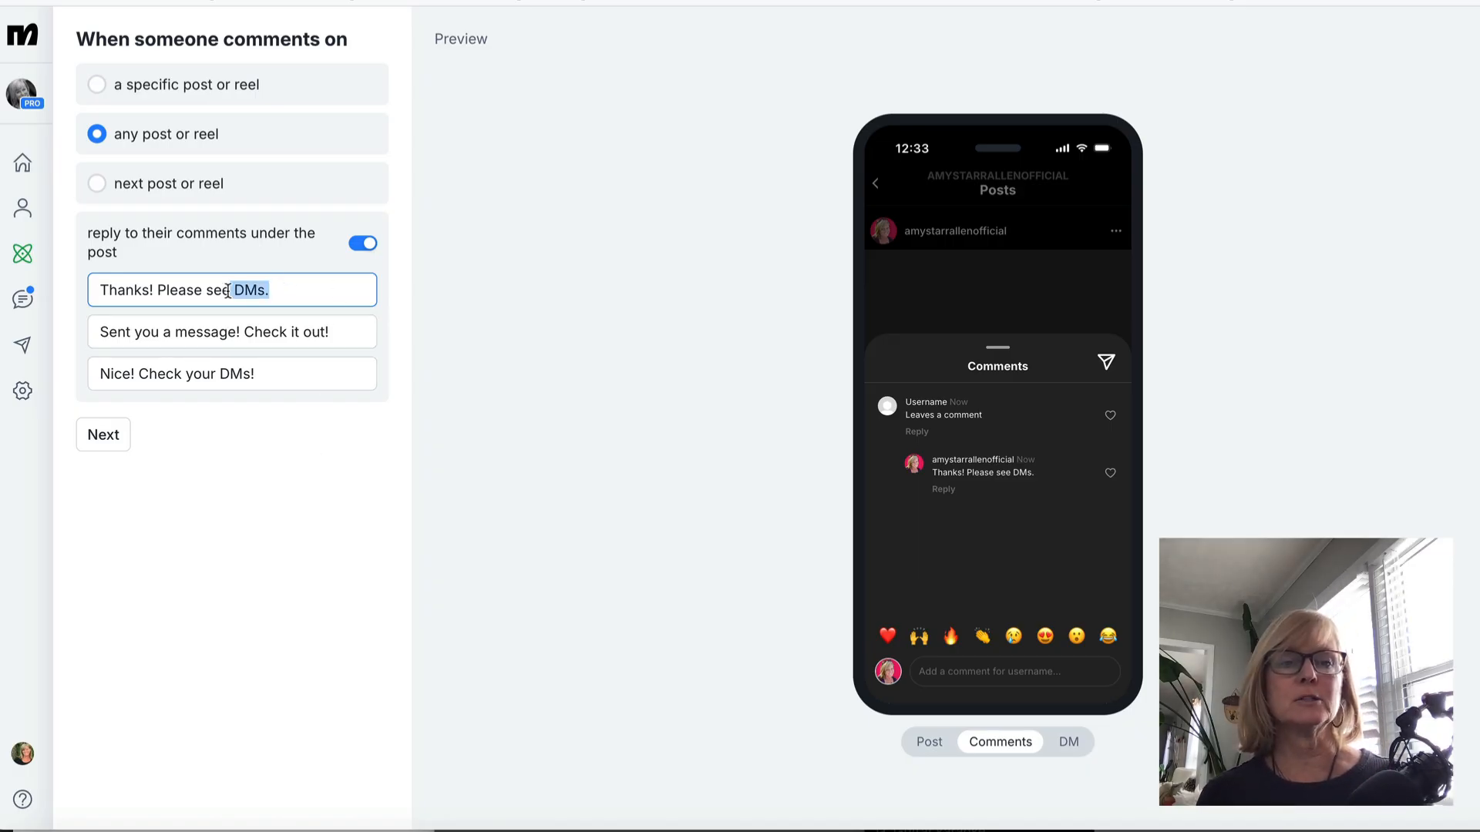
type("bbb")
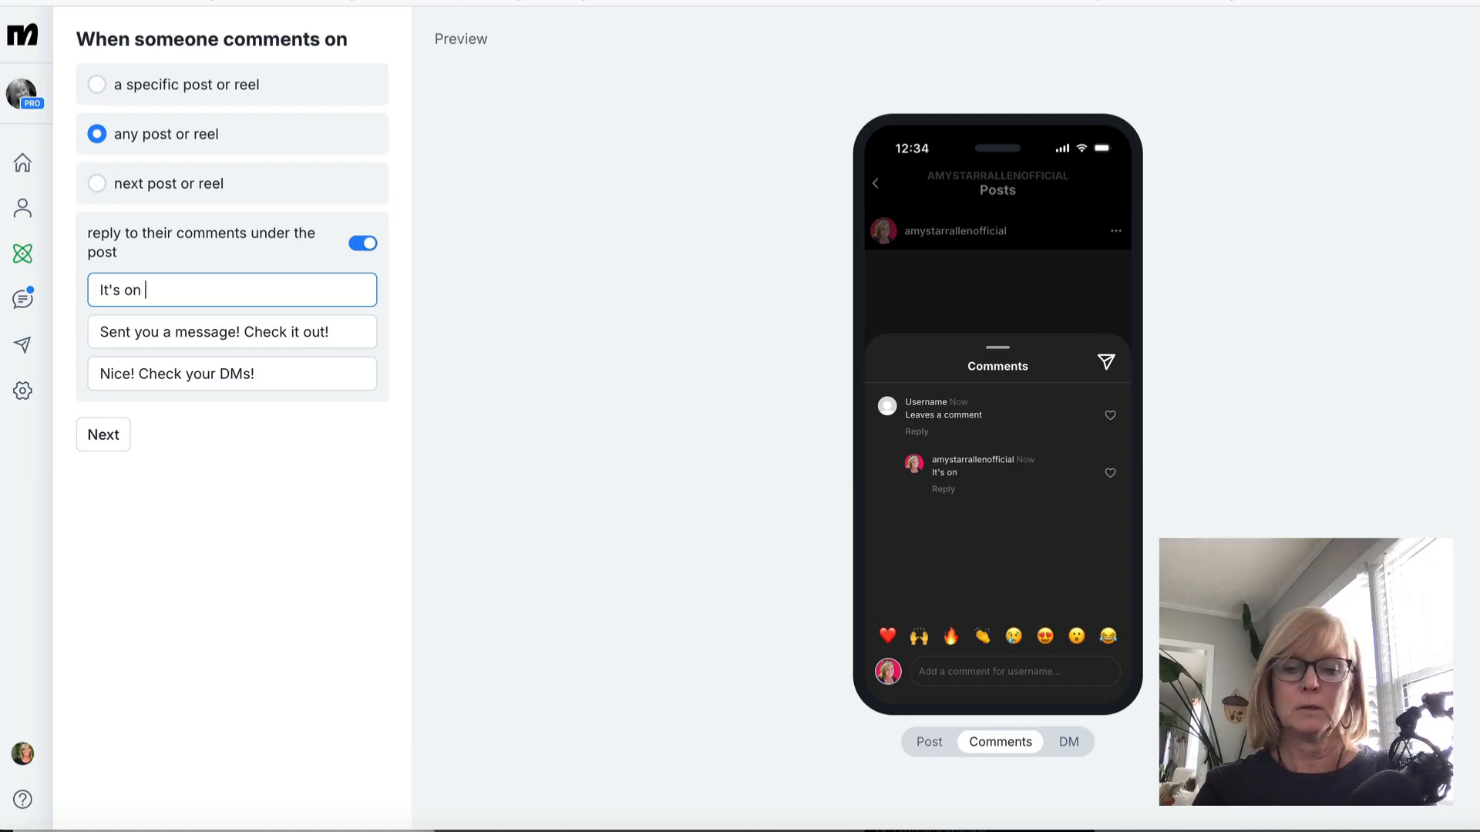
type("it's wa")
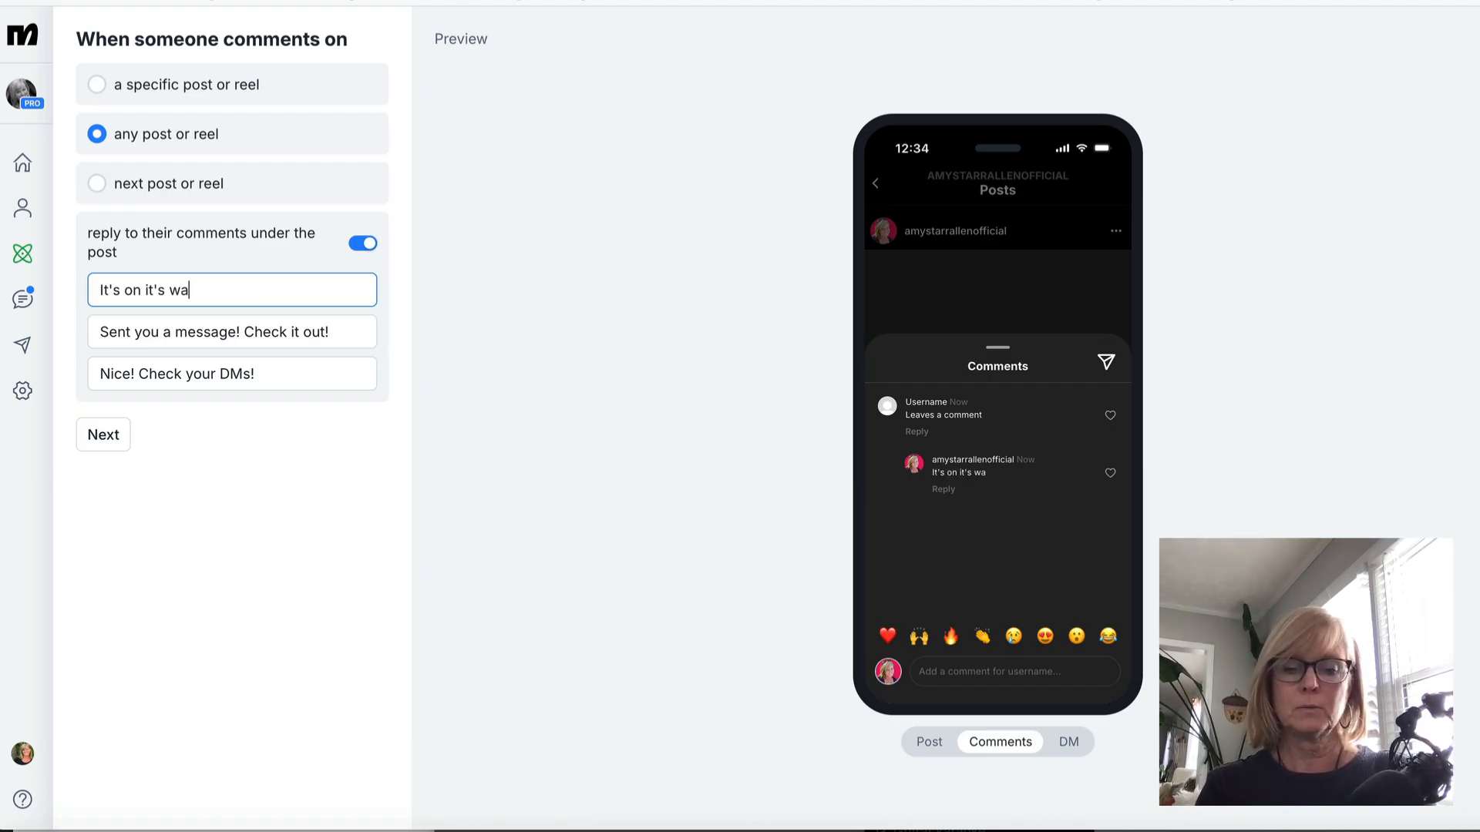
type("y!Se")
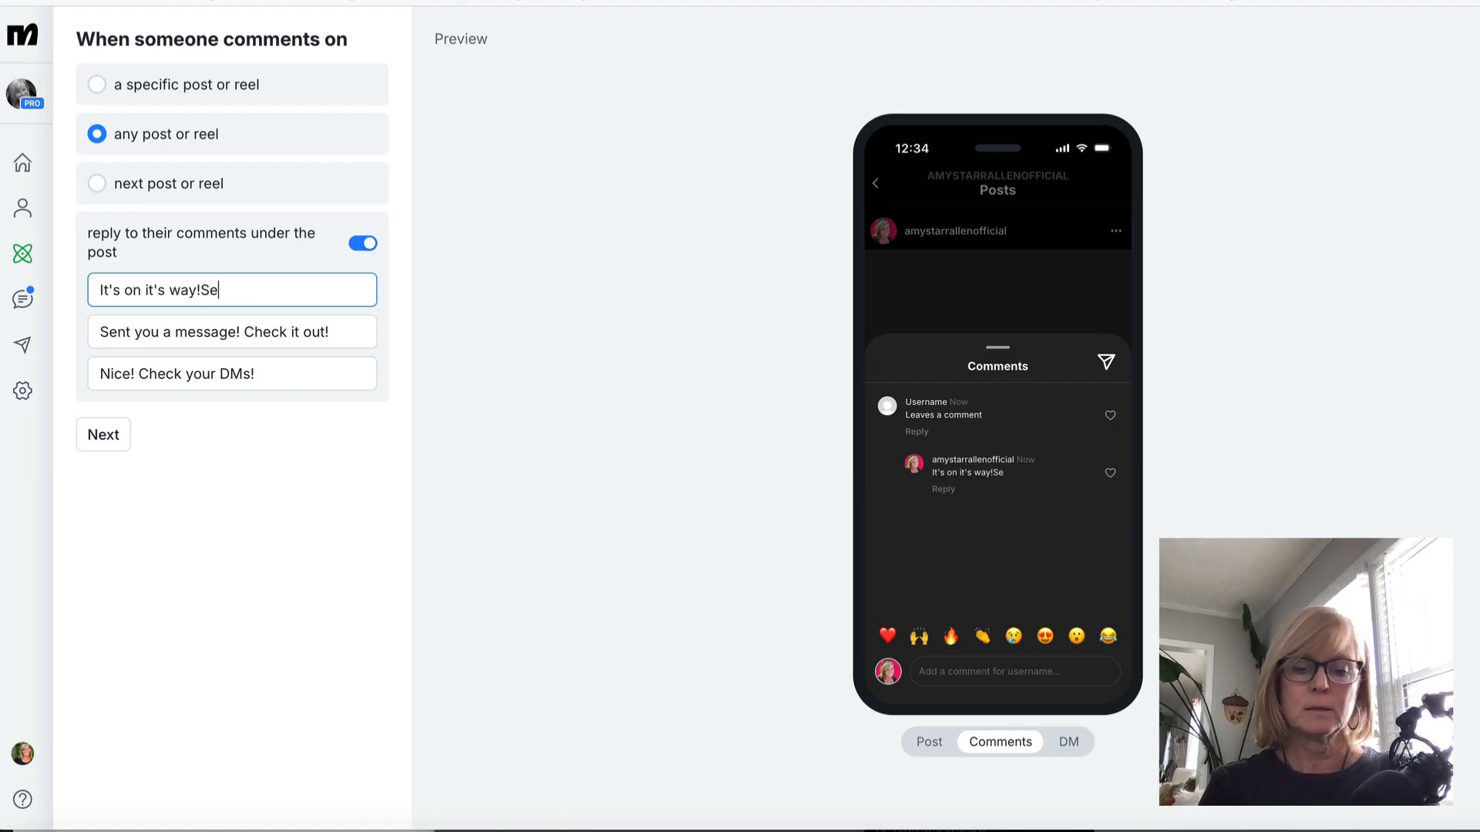
type("nt to your DM")
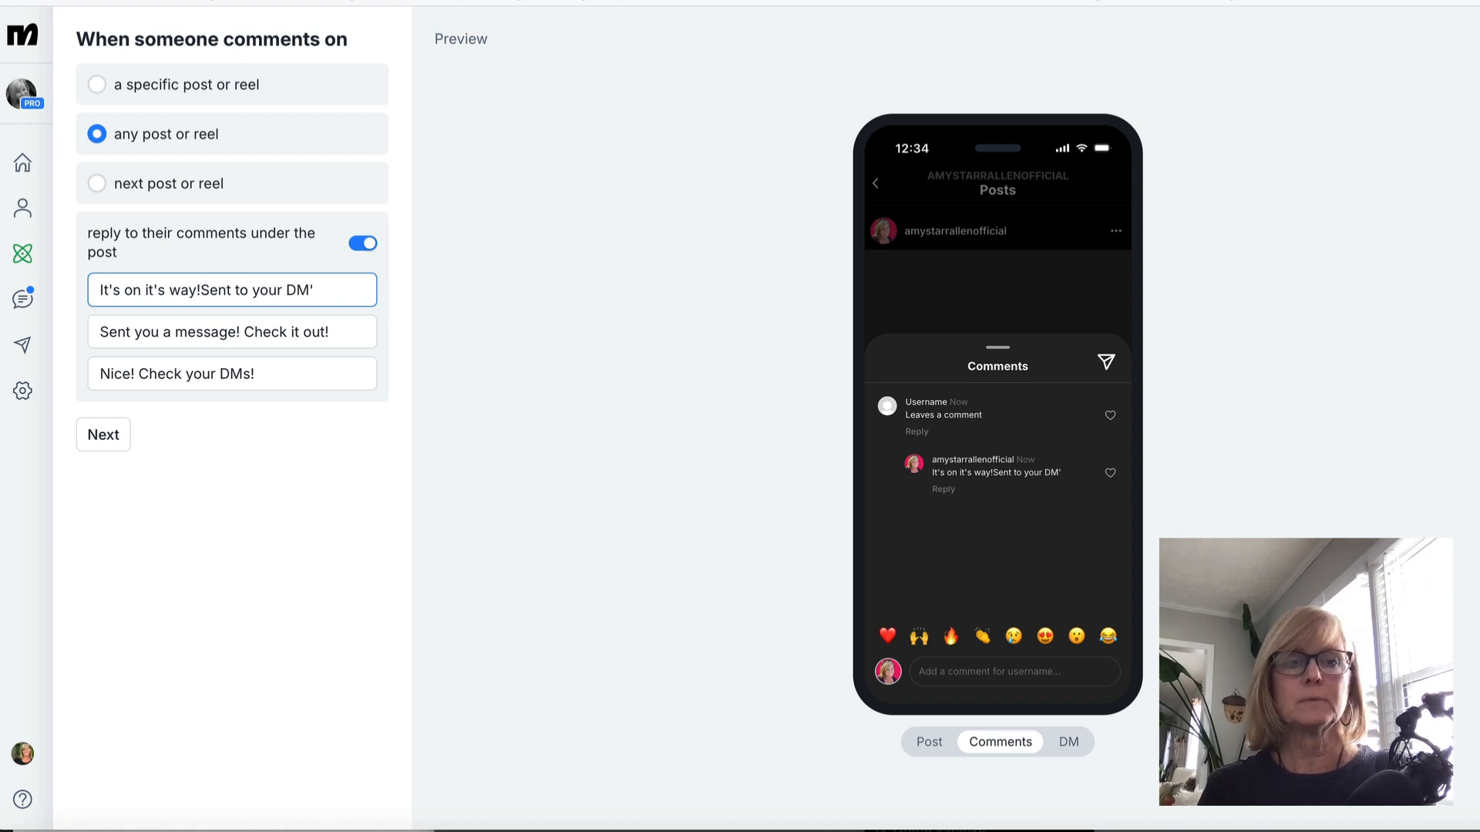
type("'s.")
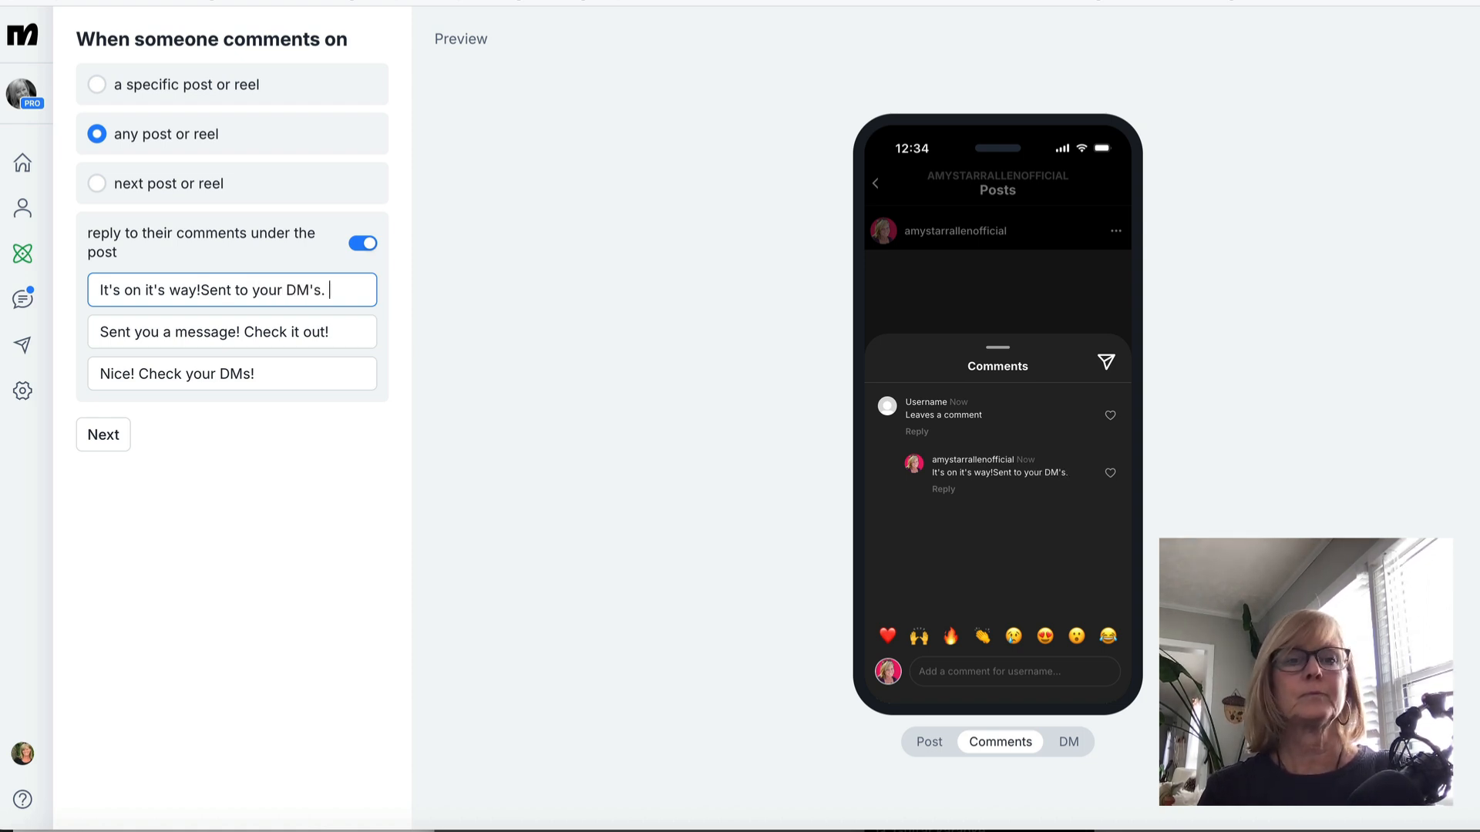
left_click(204, 291)
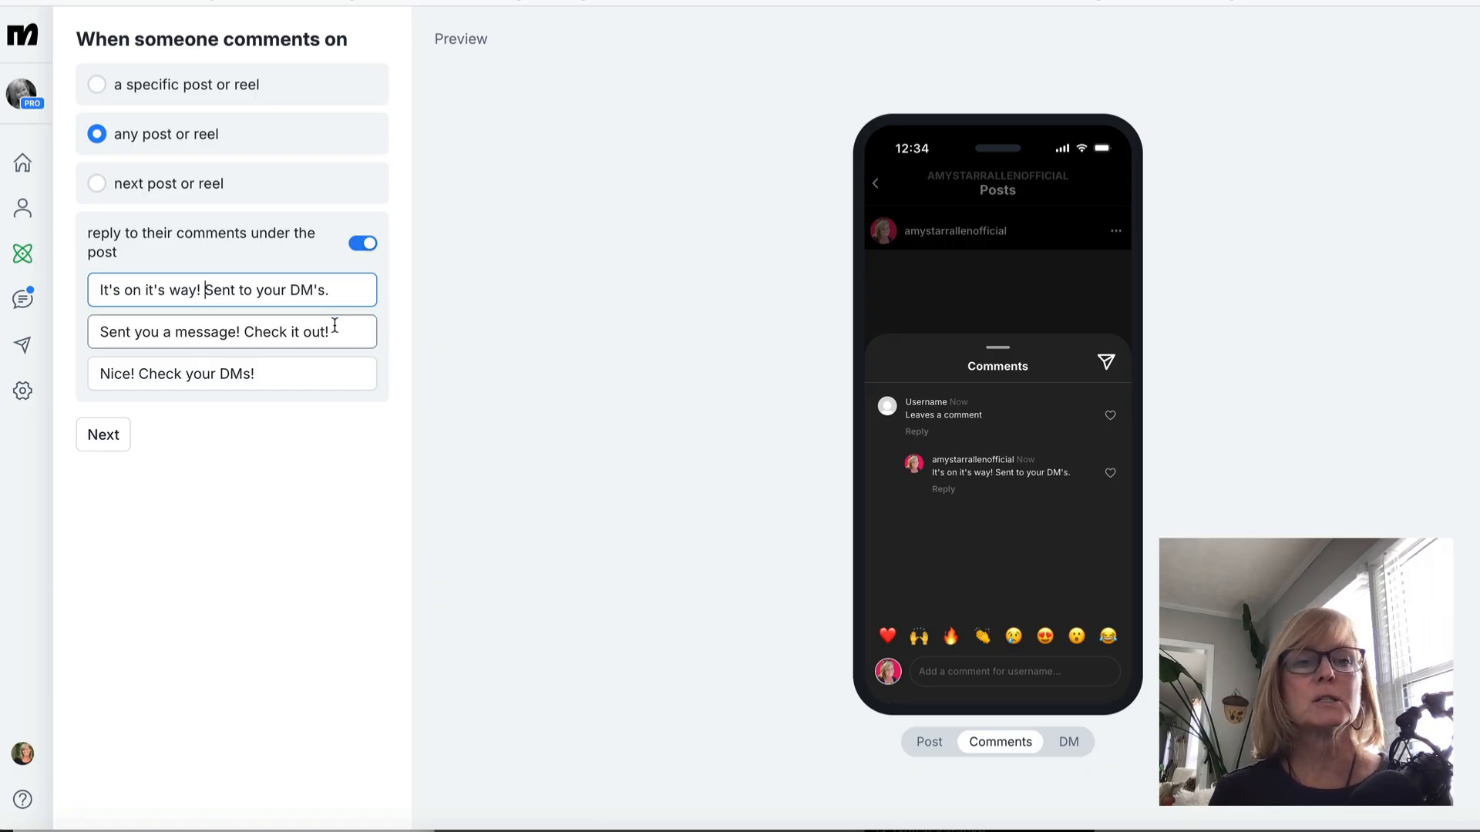
left_click(103, 436)
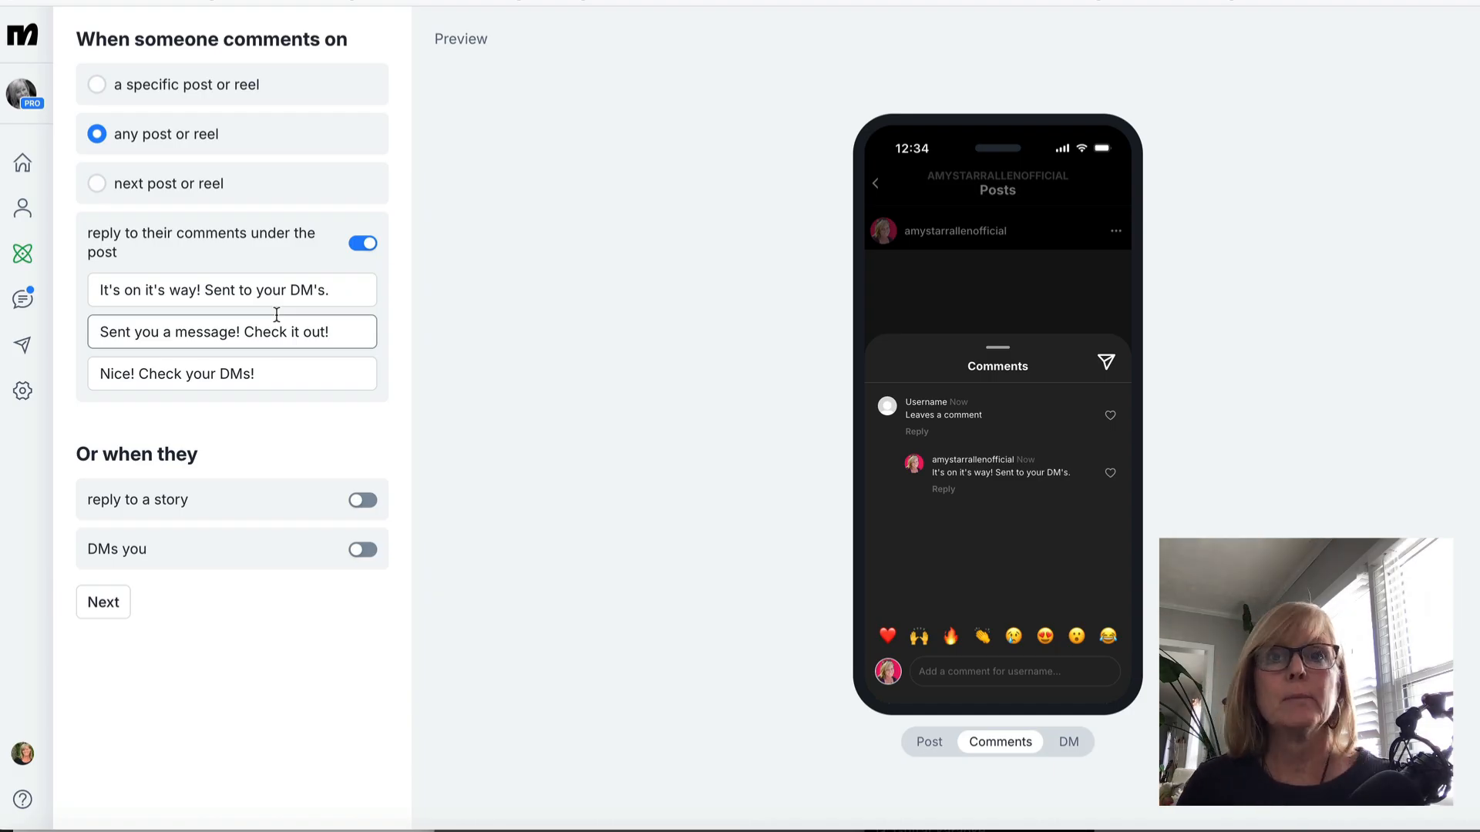
- Also trigger the automation on replies to any story, with a heart reaction to those replies, and on incoming DMs
left_click(359, 501)
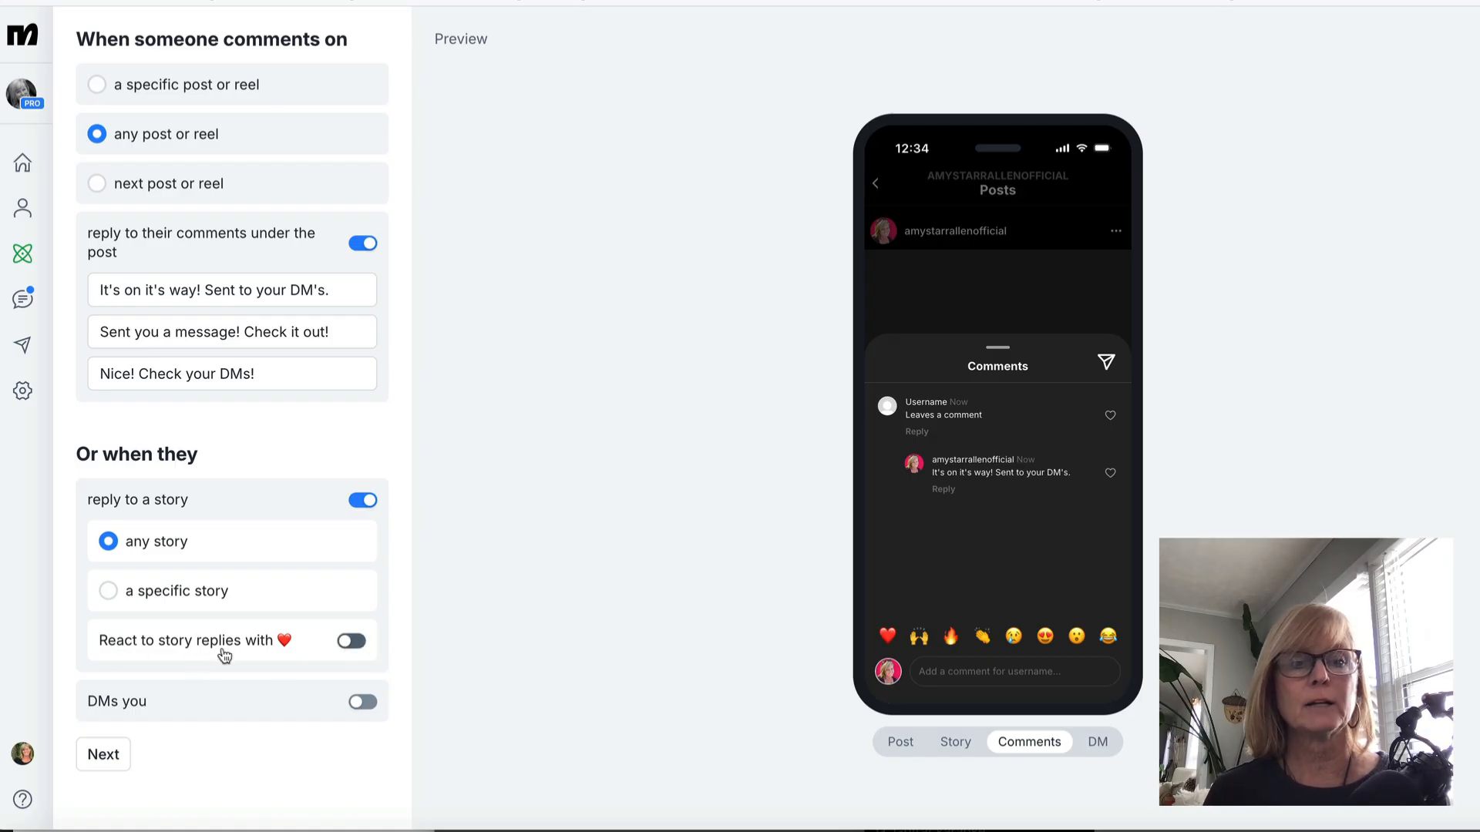
left_click(351, 641)
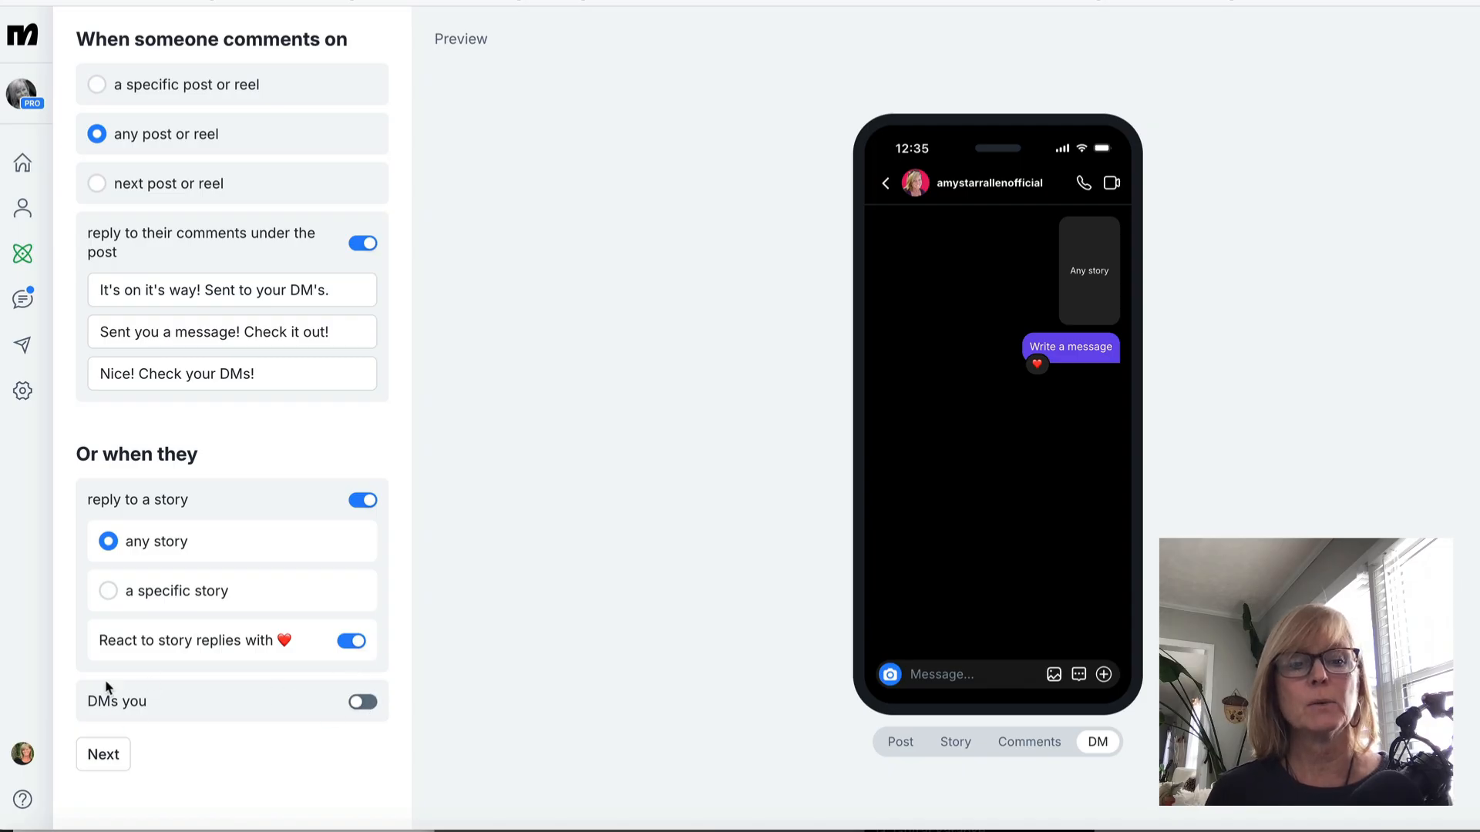
left_click(358, 705)
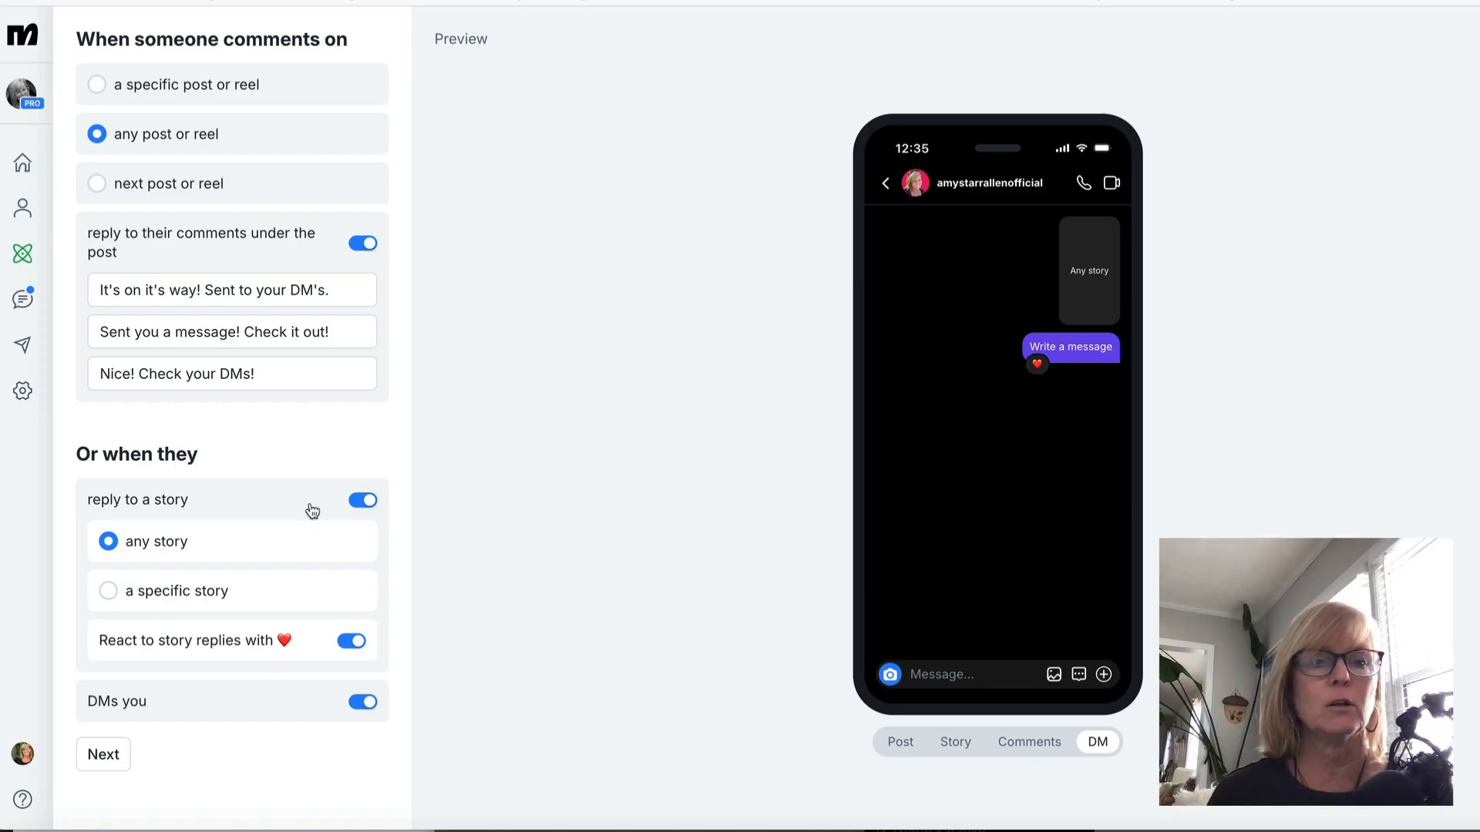
- Require the comment or DM to contain the specific word "playbook" and continue to the opening DM
scroll(108, 501, "down", 4)
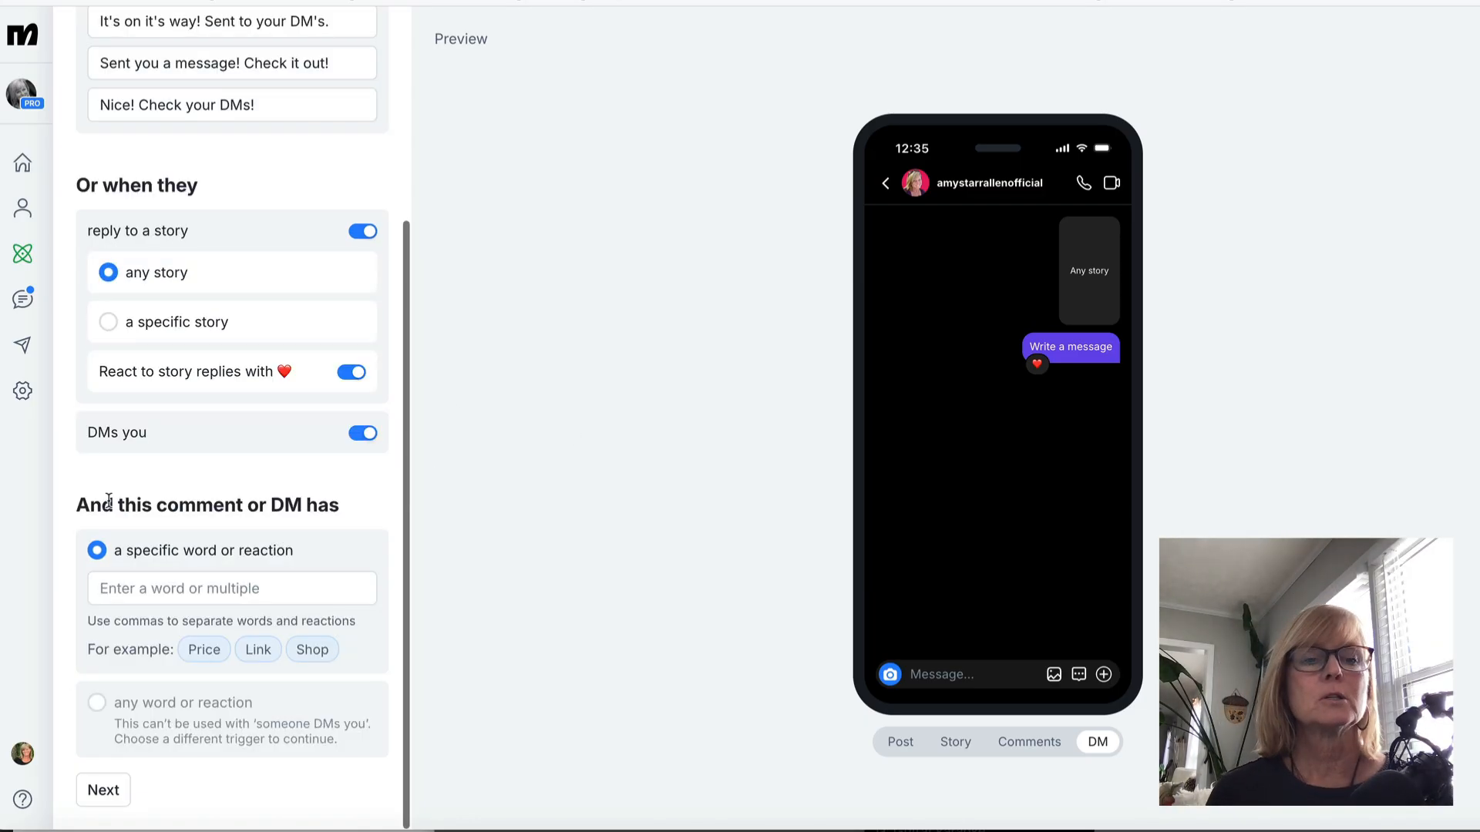
left_click(263, 585)
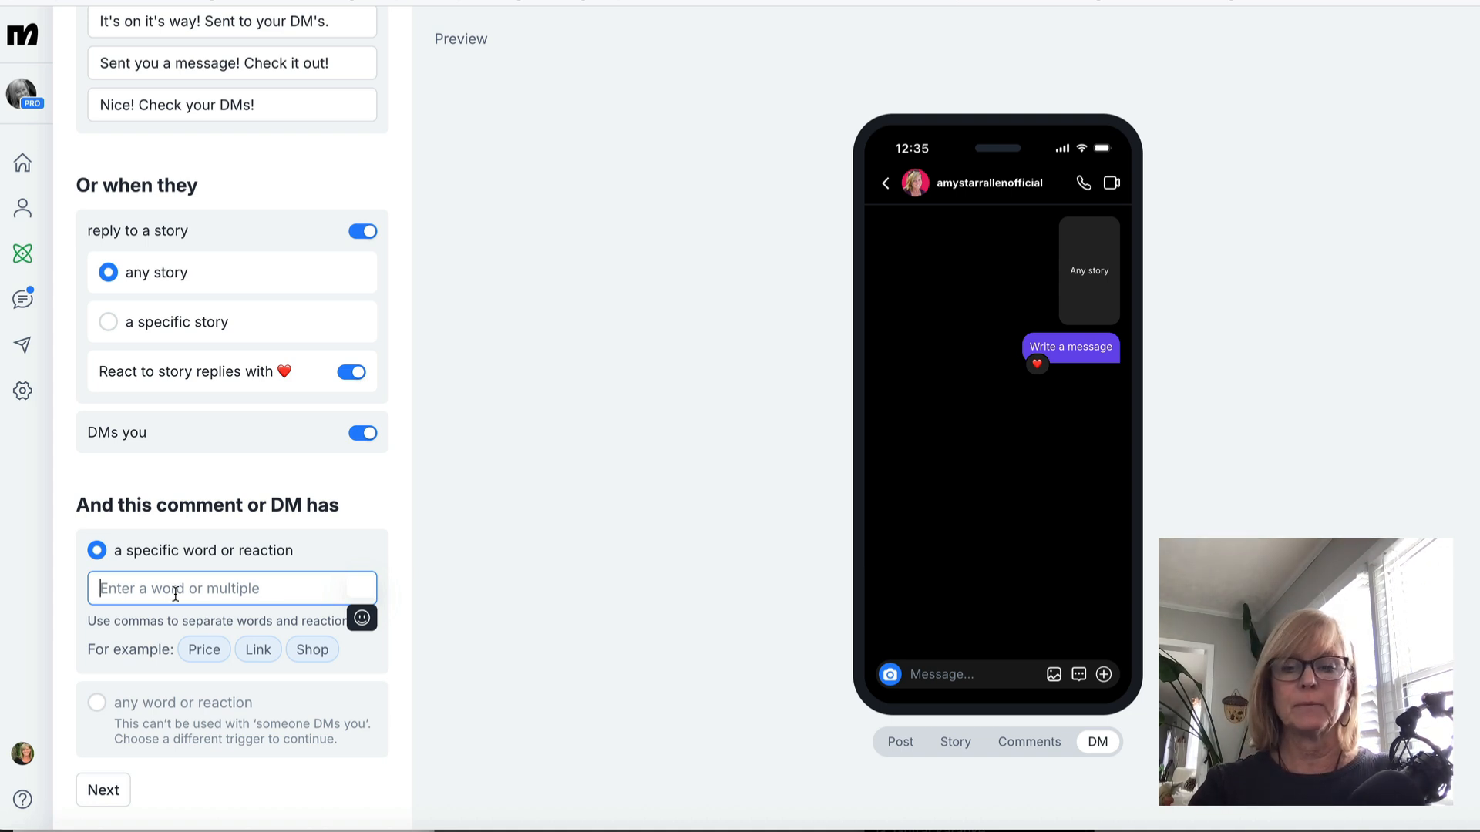
type("playbook")
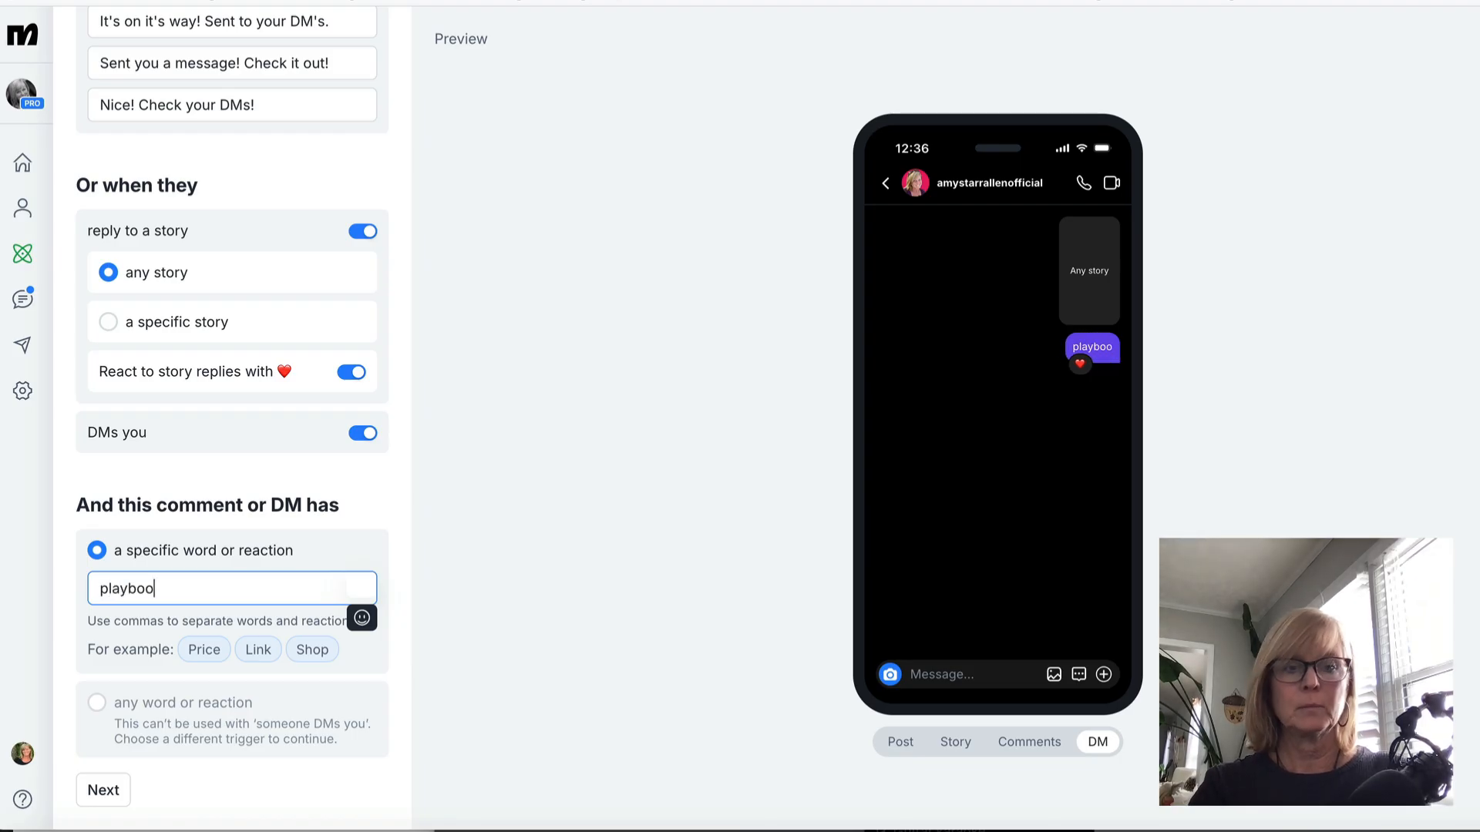
left_click(103, 790)
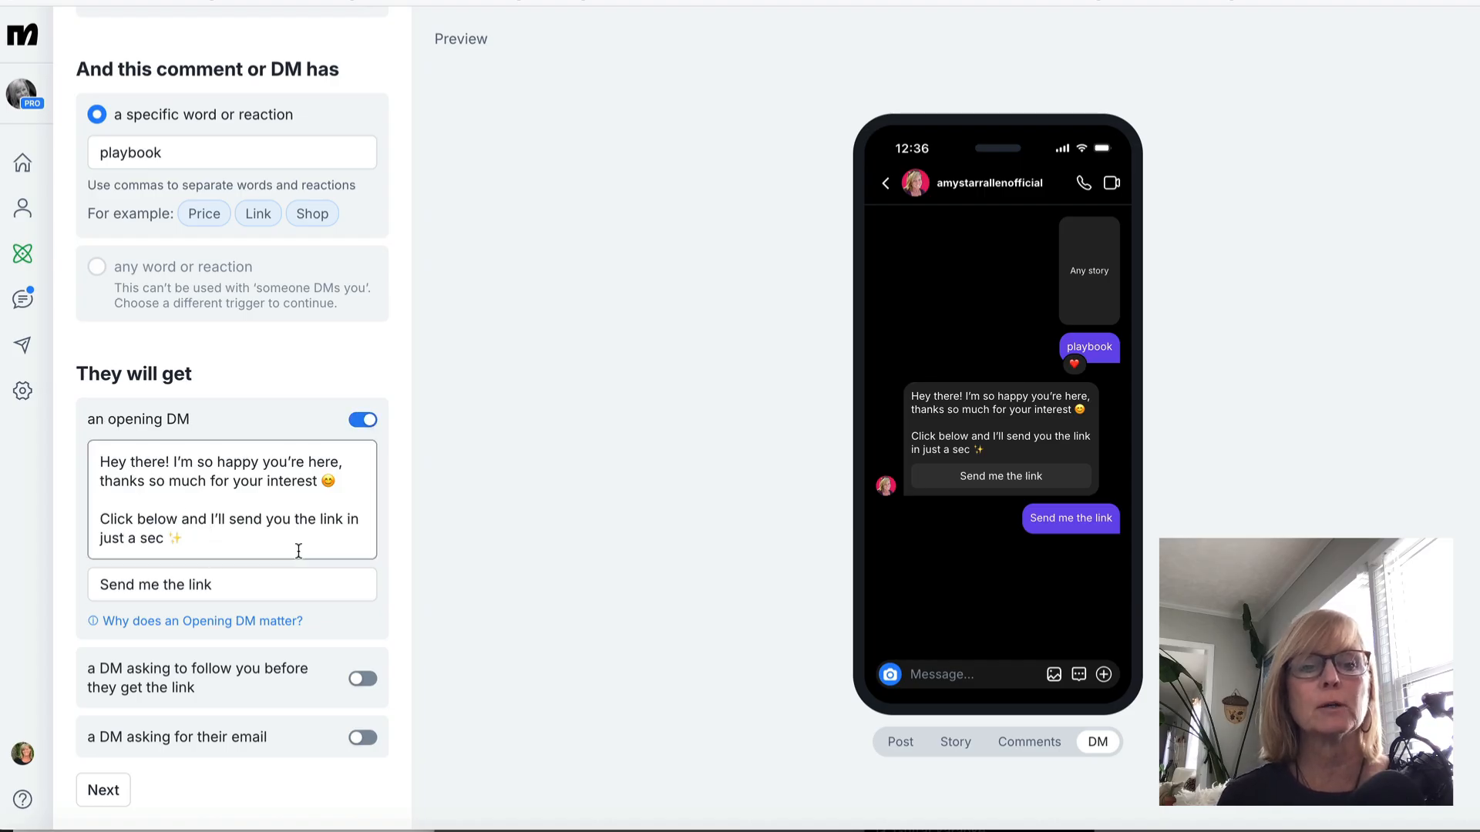
- Read the explanation of why an opening DM matters and return to the opening DM settings
left_click(166, 624)
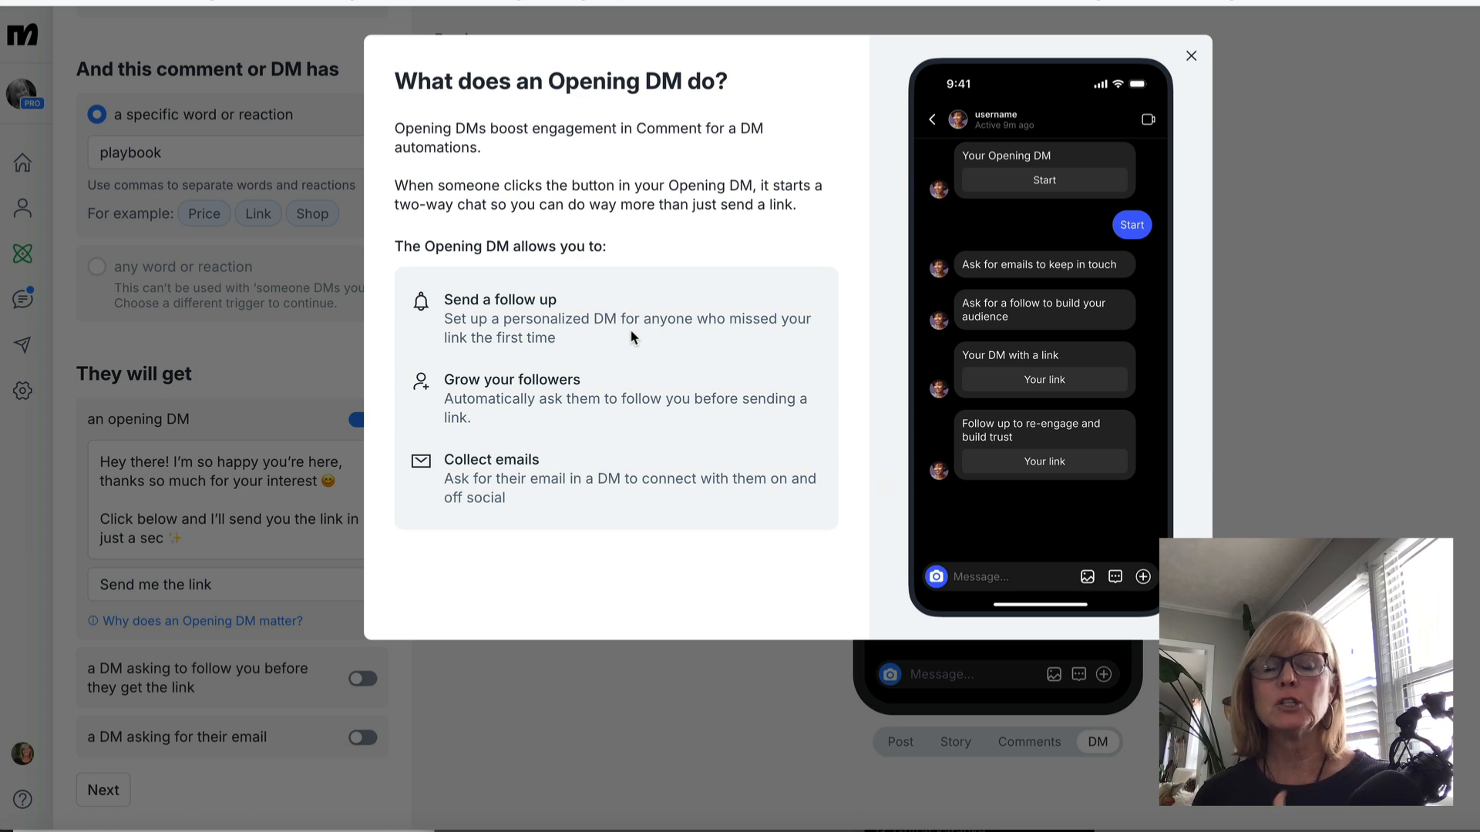
left_click(1190, 57)
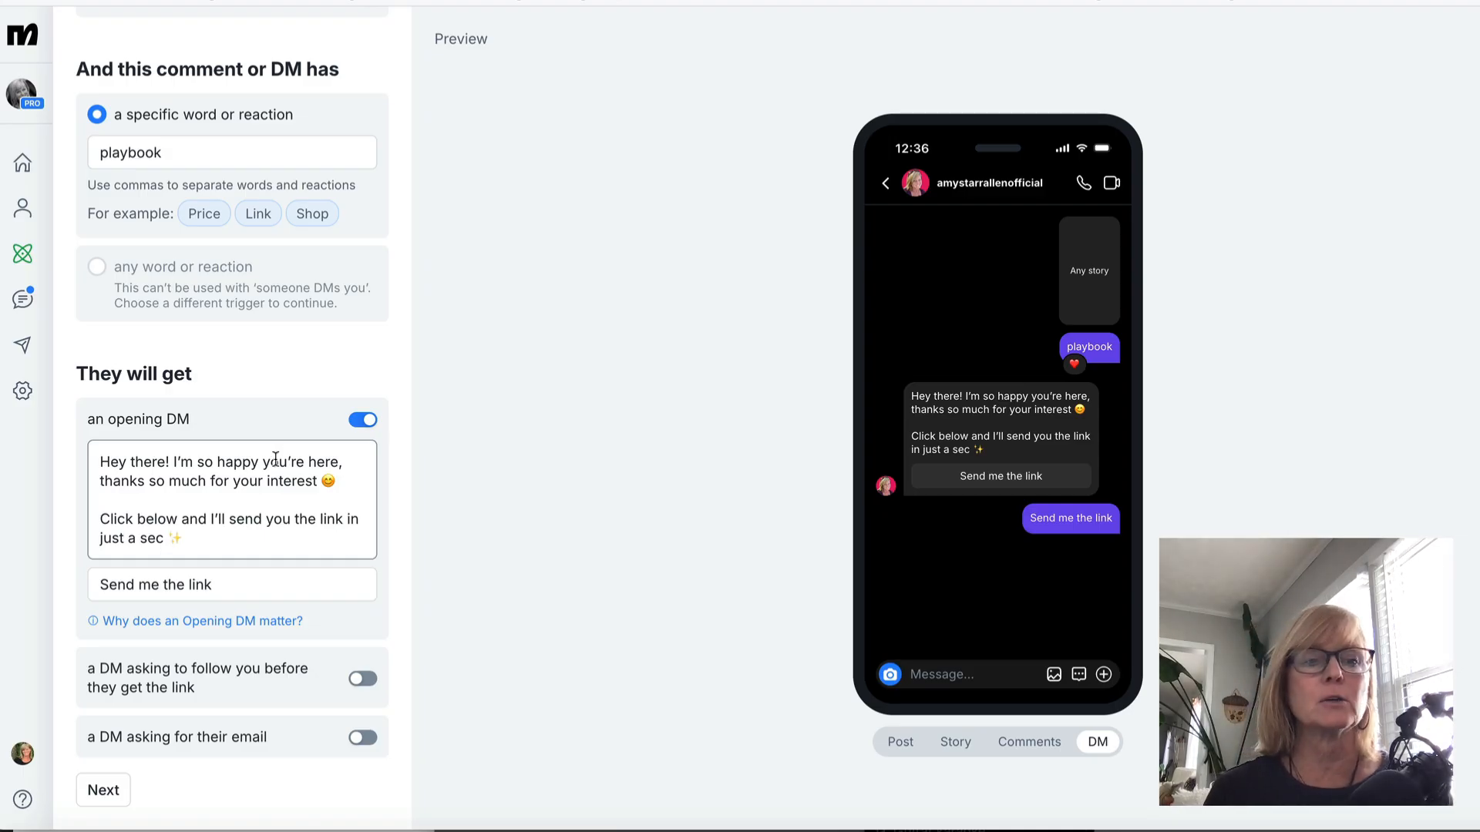
scroll(282, 522, "down", 1)
scroll(282, 522, "up", 1)
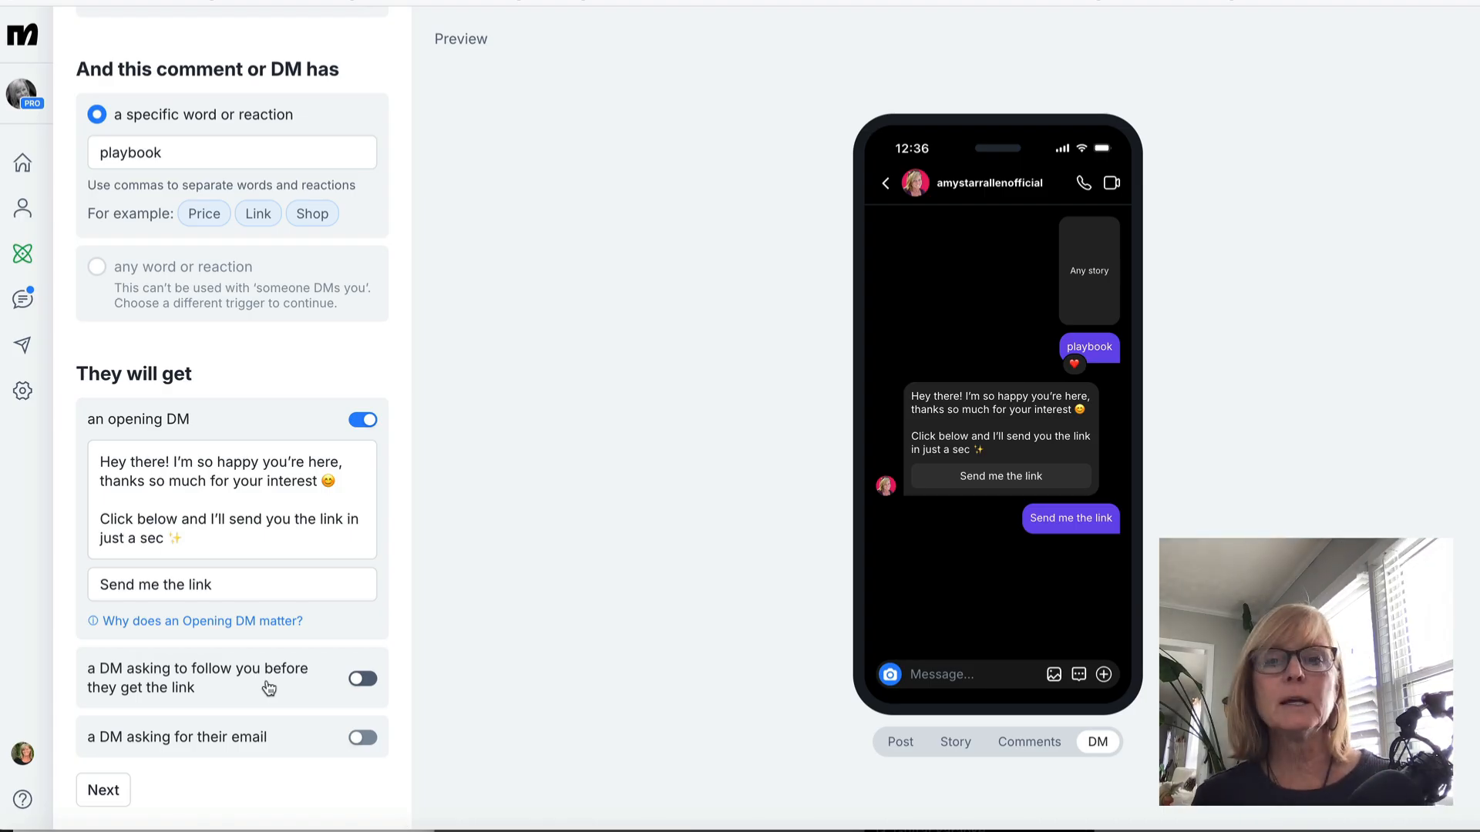
- Try out the optional DMs asking people to follow and to give their email before the link
left_click(359, 681)
scroll(359, 681, "down", 2)
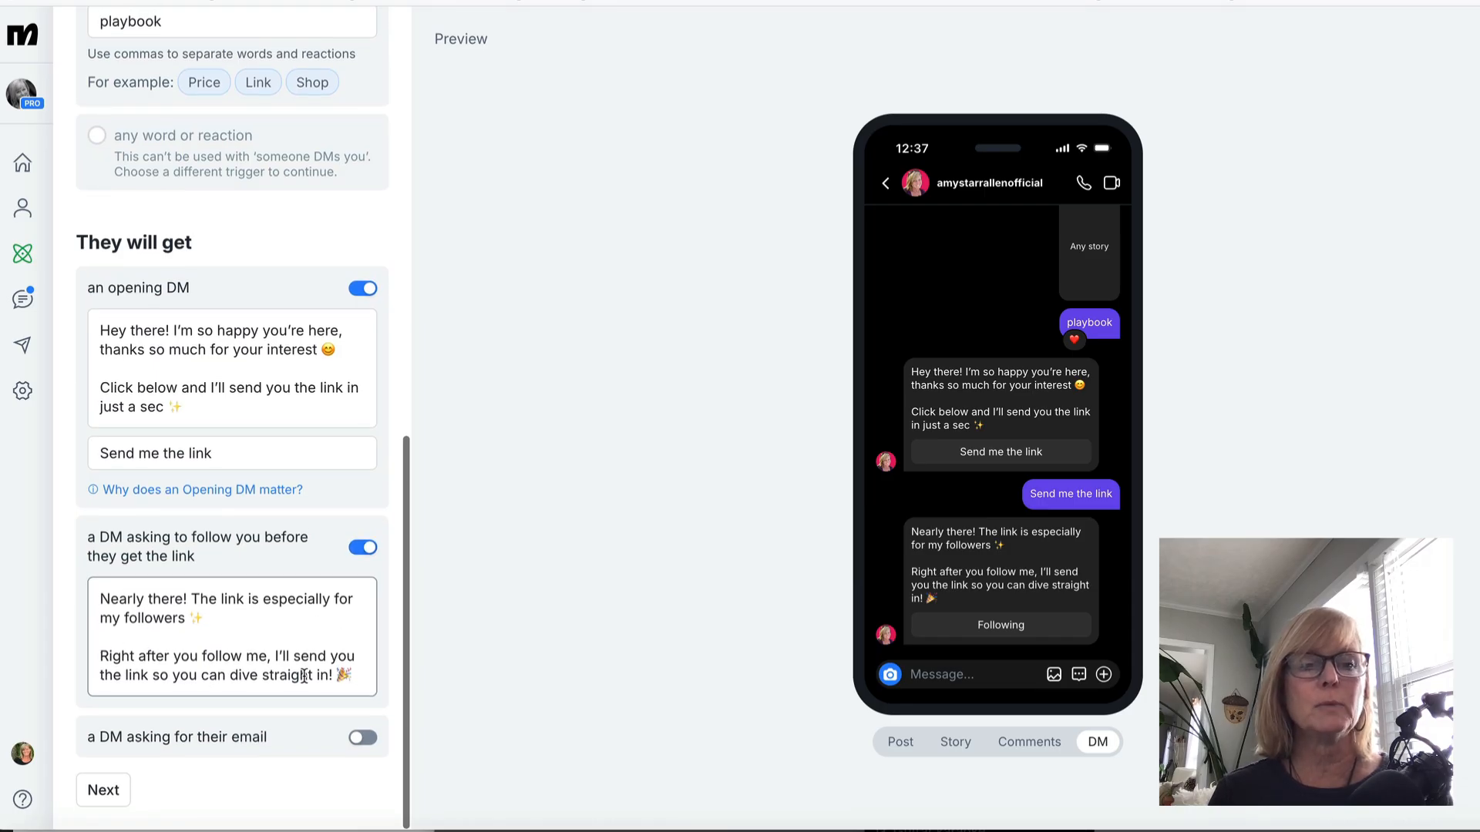
scroll(306, 653, "up", 1)
scroll(306, 652, "down", 1)
left_click(362, 546)
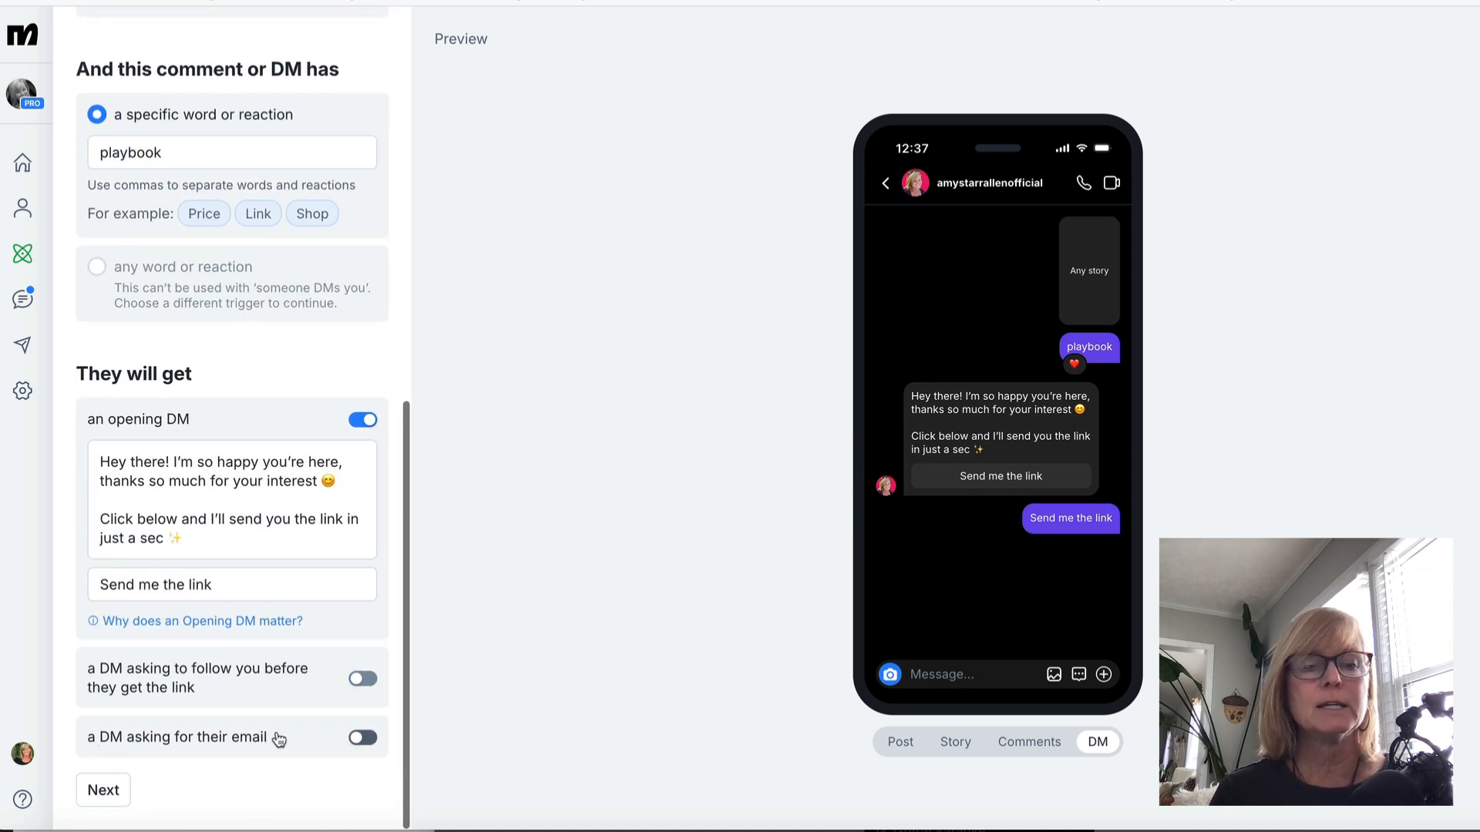
left_click(359, 740)
scroll(354, 678, "down", 5)
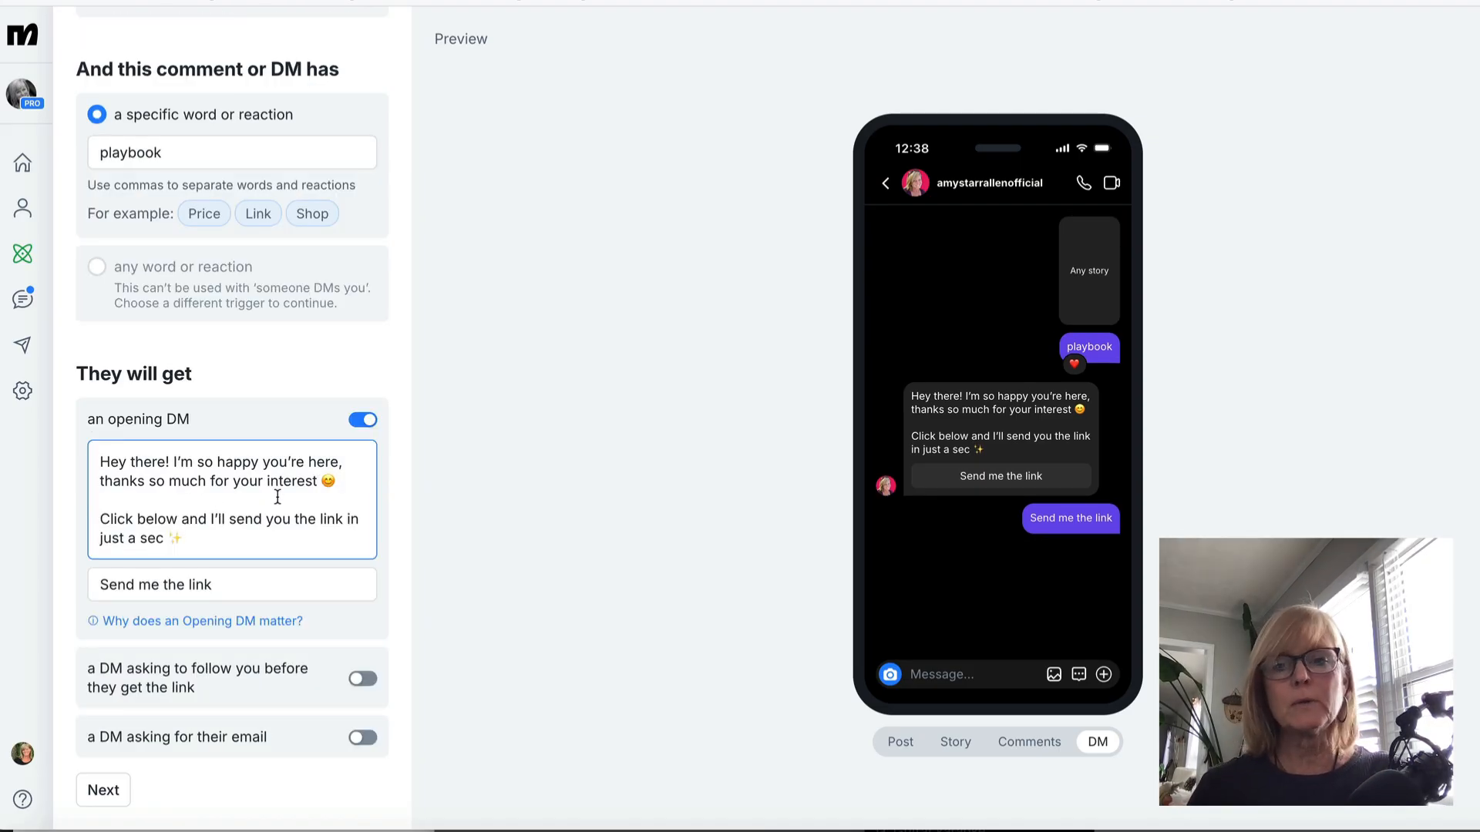
- Add "in my Freebie Funnel Playbook Podcast!" after "interest" in the opening DM and continue to the link DM
left_click(318, 481)
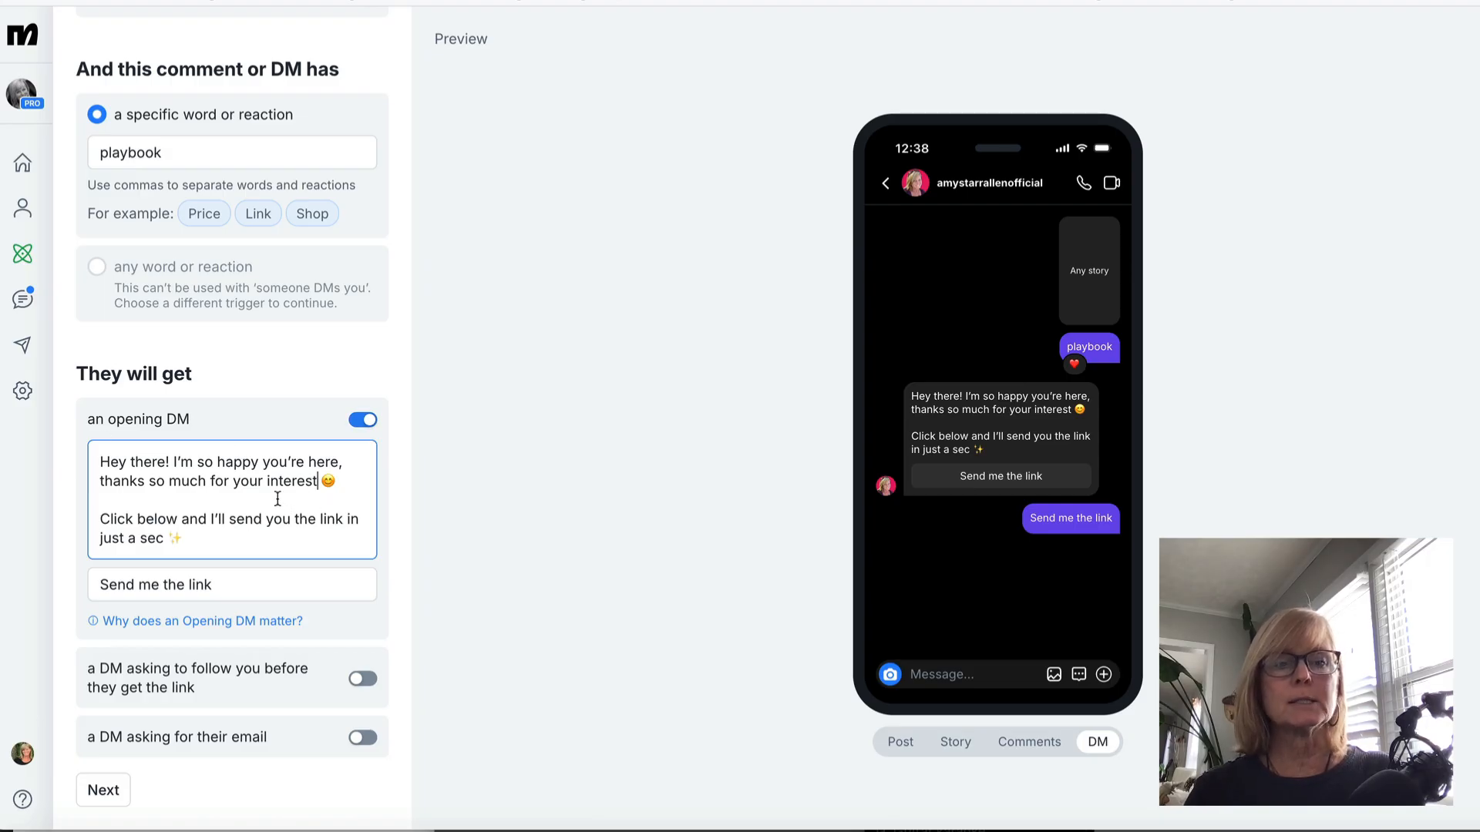
type("in my Freebie Funnel Playbook Podcast!")
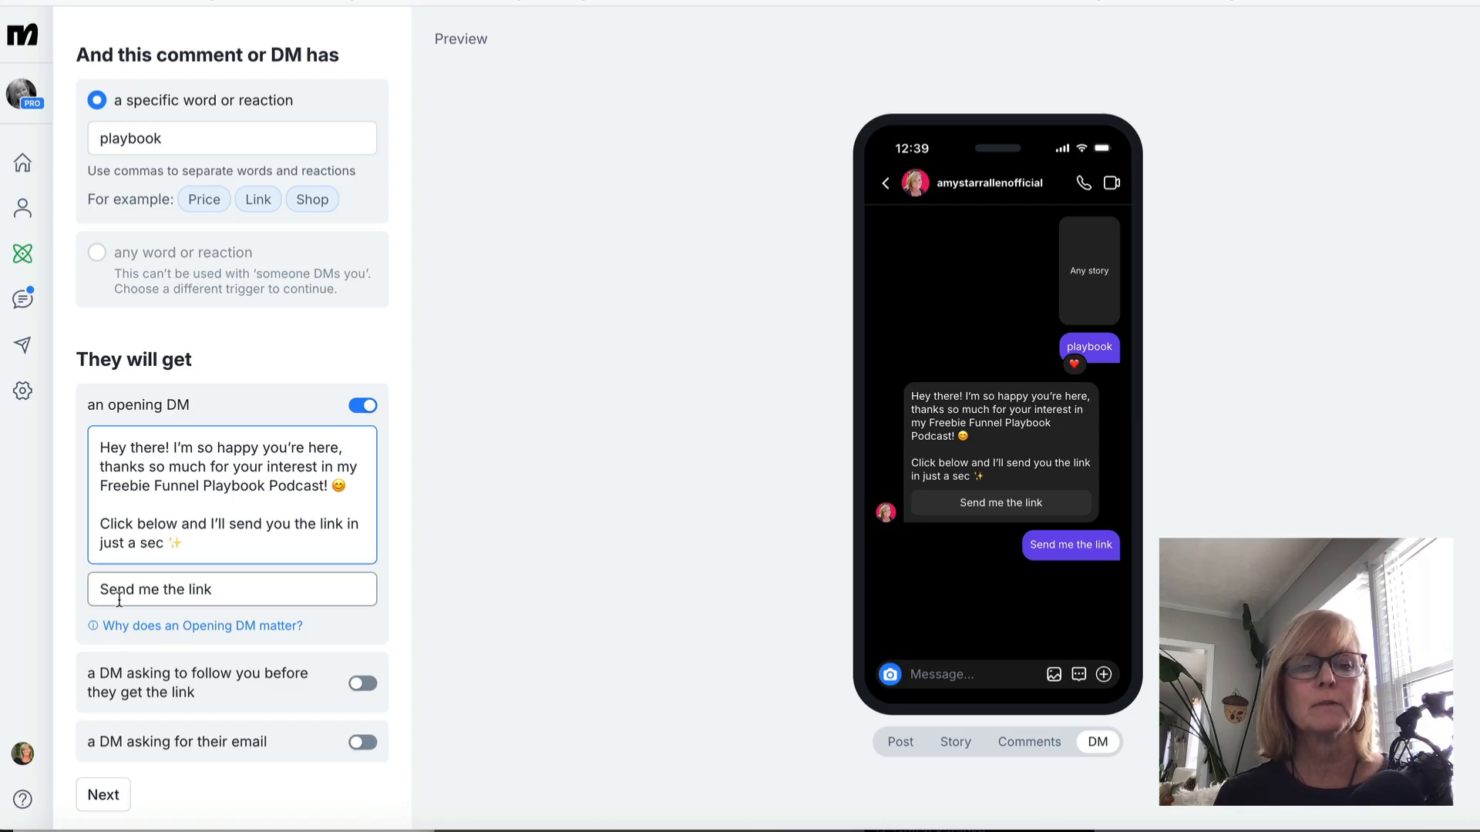
scroll(313, 581, "down", 1)
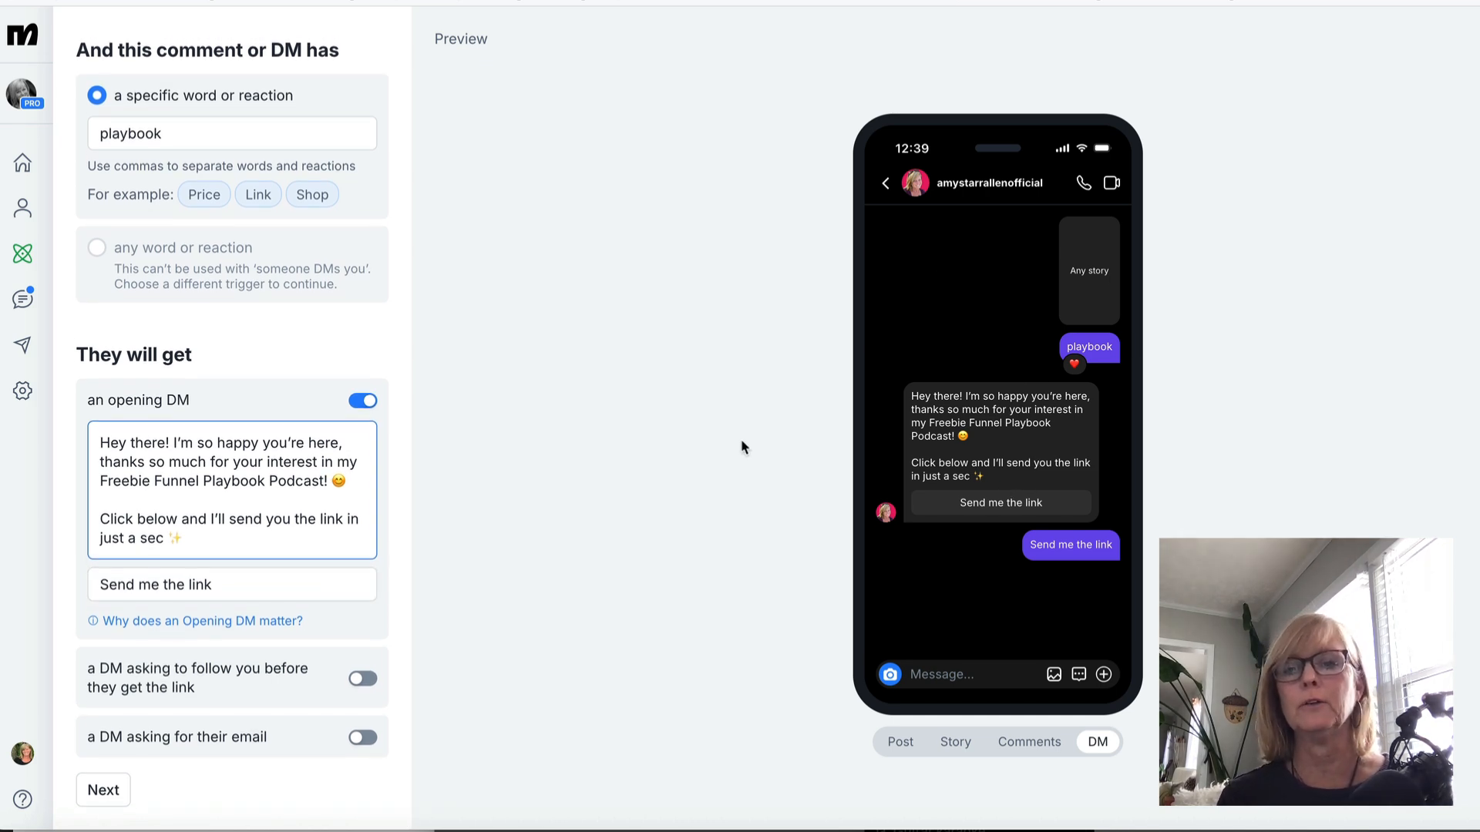
left_click(104, 790)
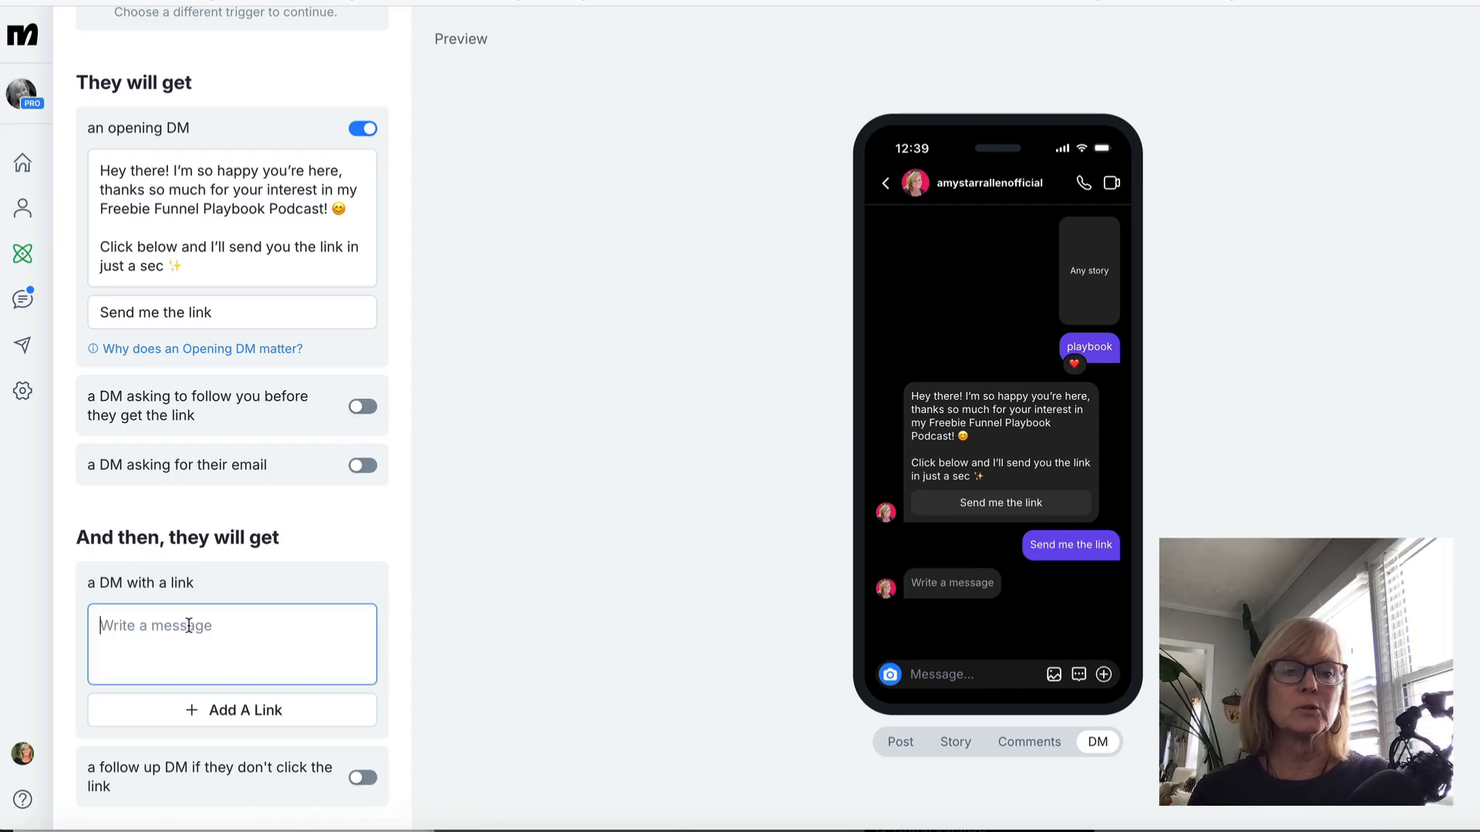
key("ctrl+v")
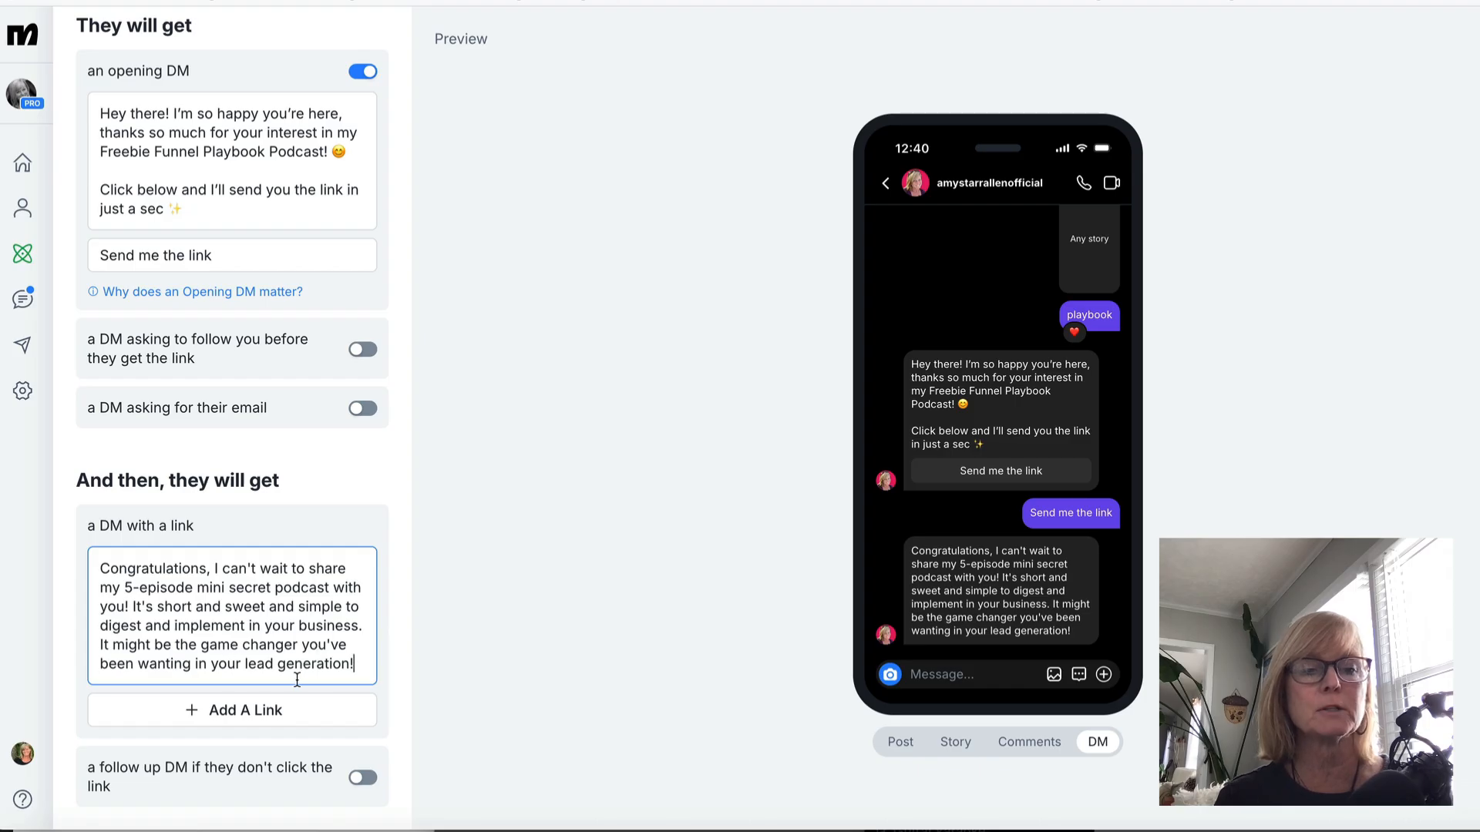
left_click(202, 712)
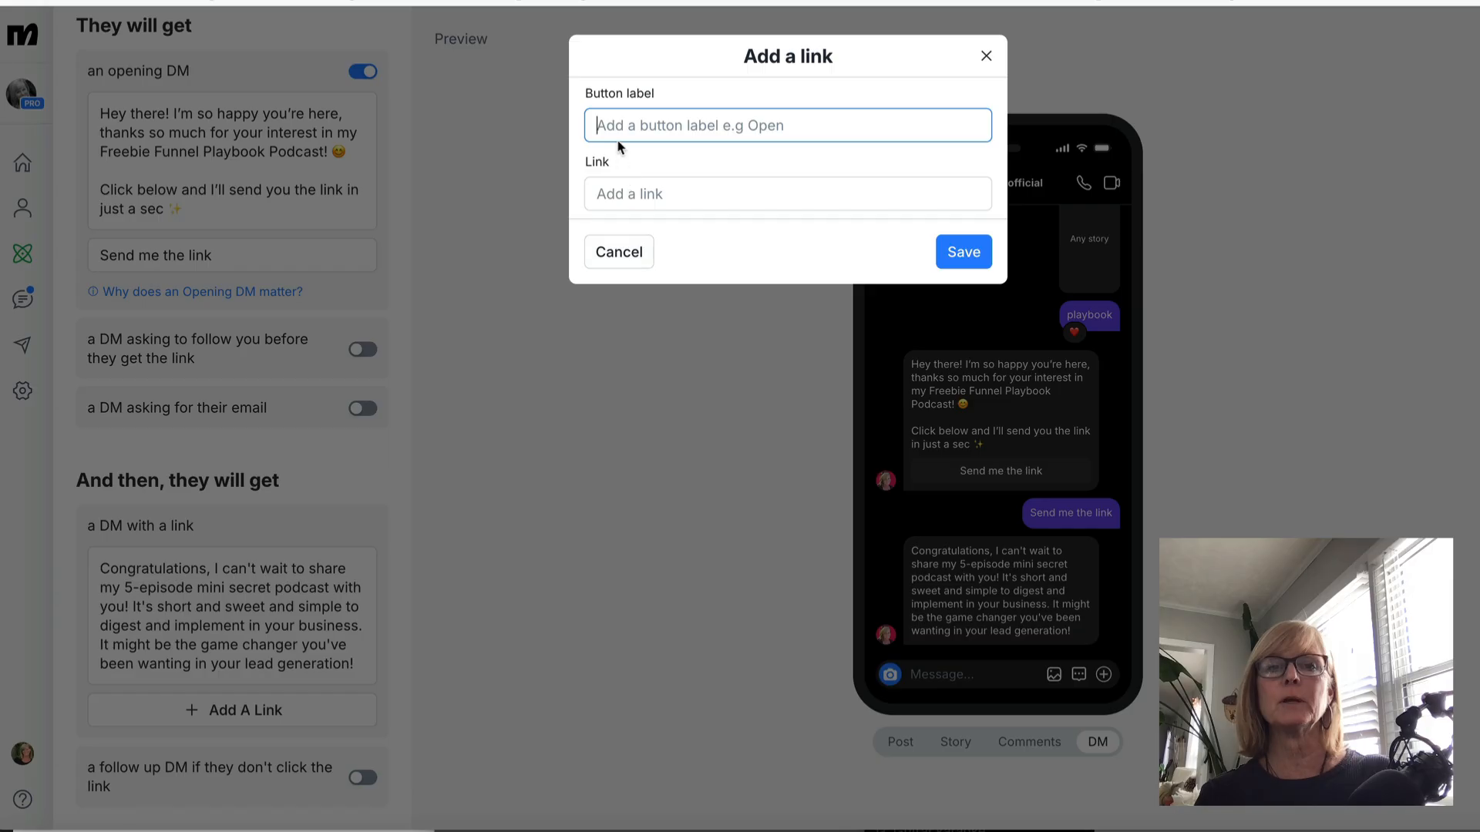
left_click(910, 194)
type("https://affiliatemarketingjunkie.com/ffpp")
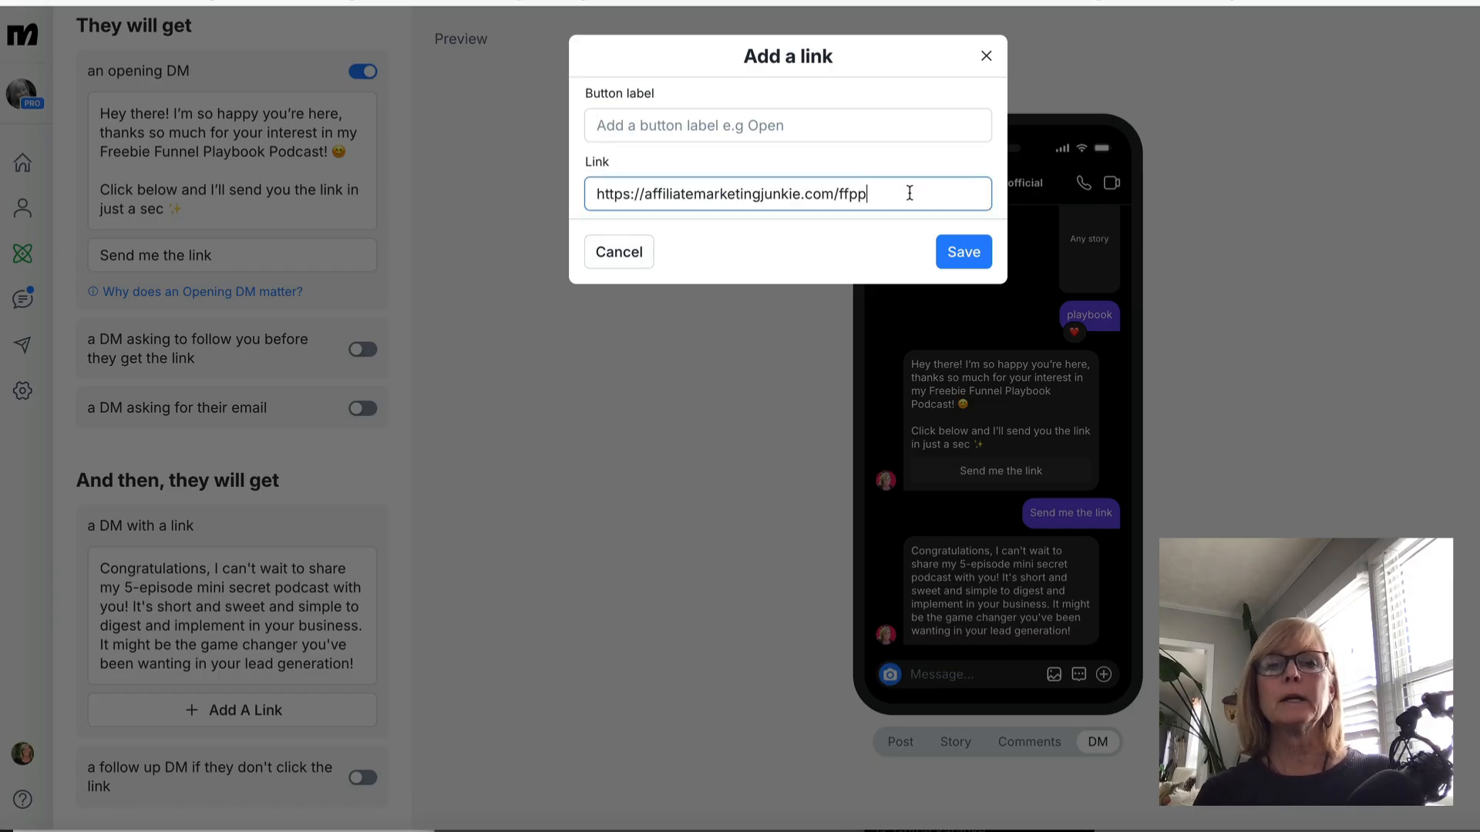
type("?")
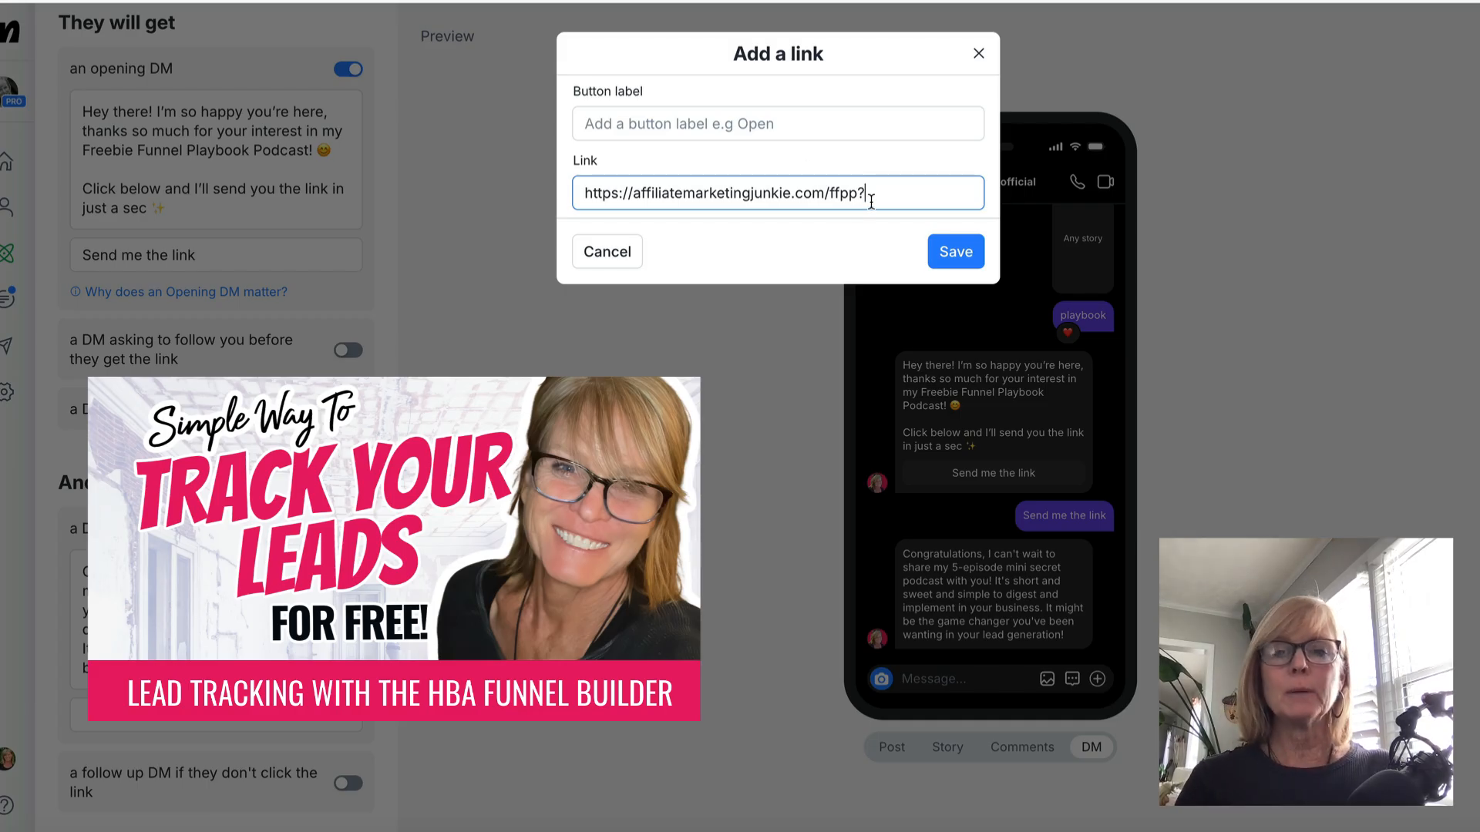
type("t=")
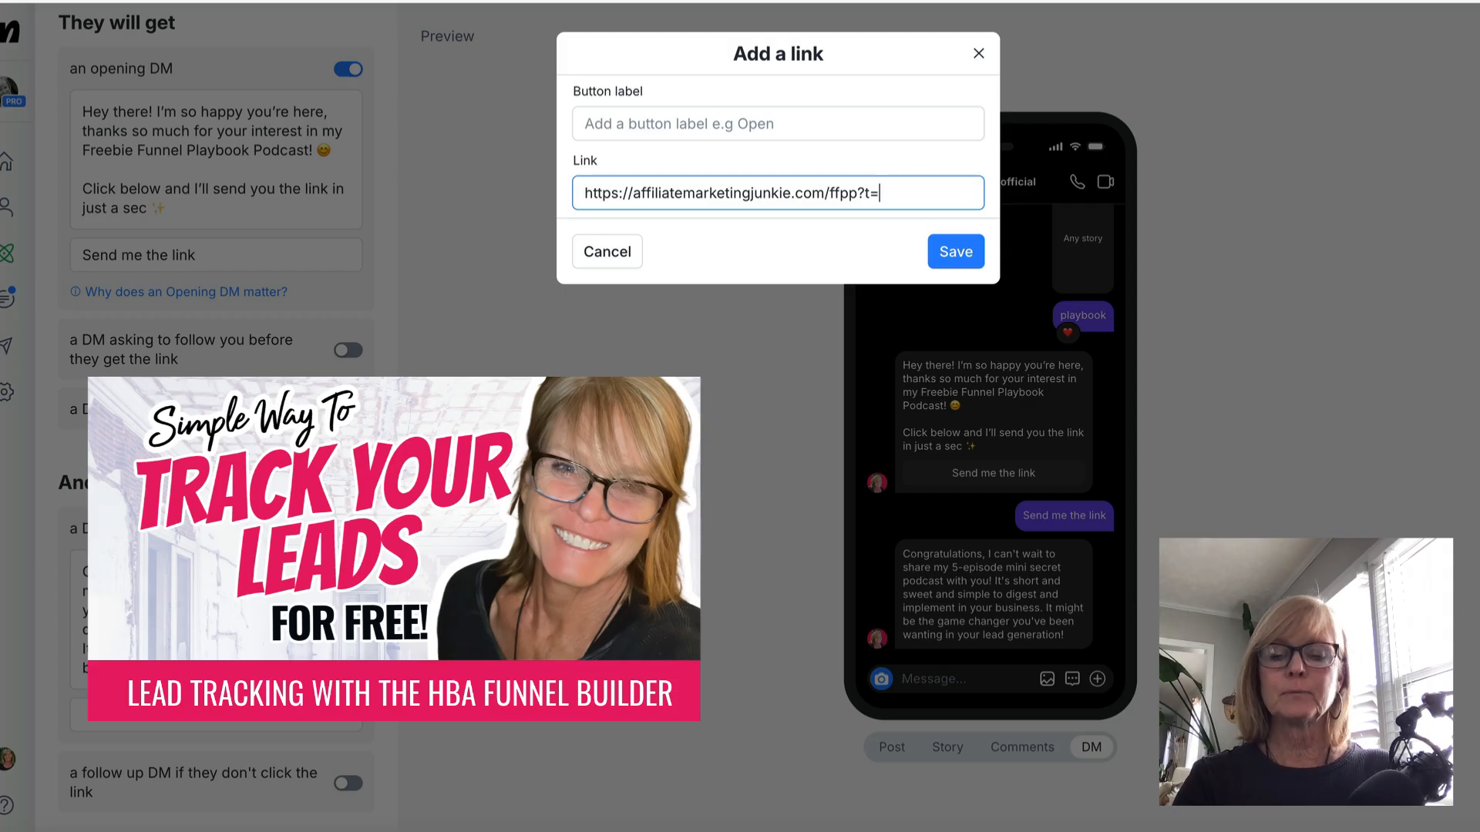
type("ig")
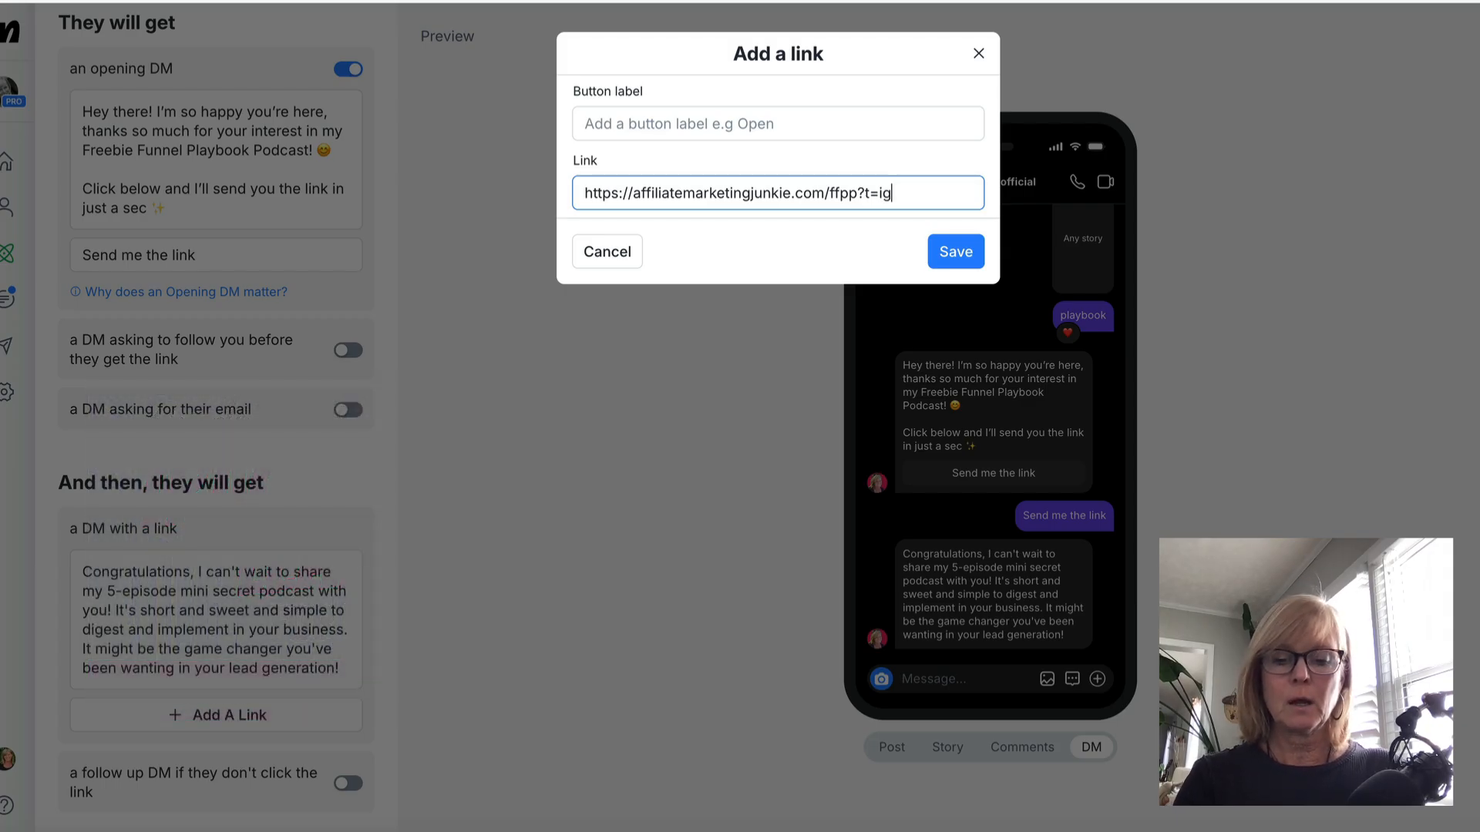
type("manyshat")
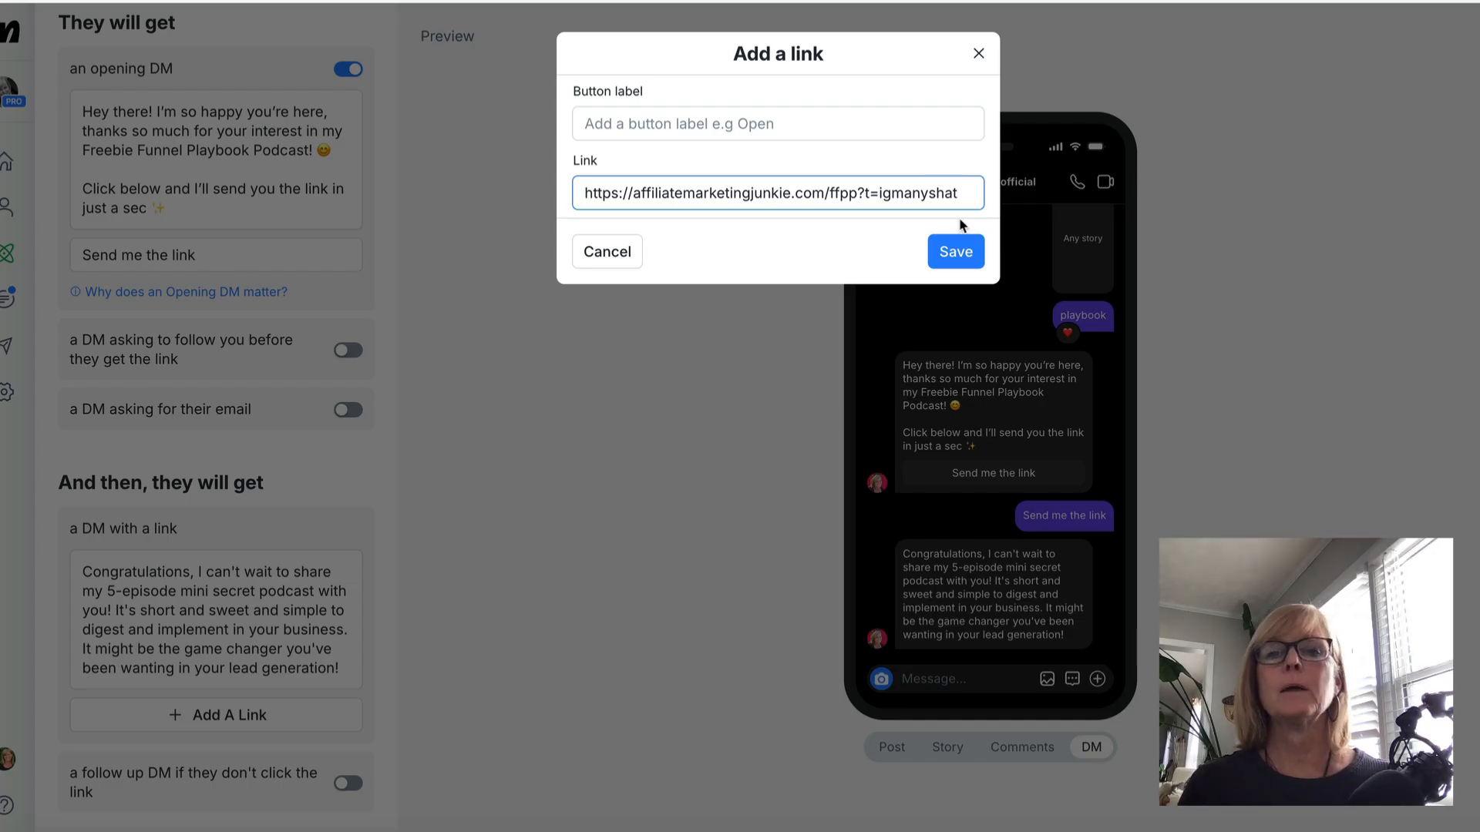
left_click(938, 194)
key("BackSpace")
type("c")
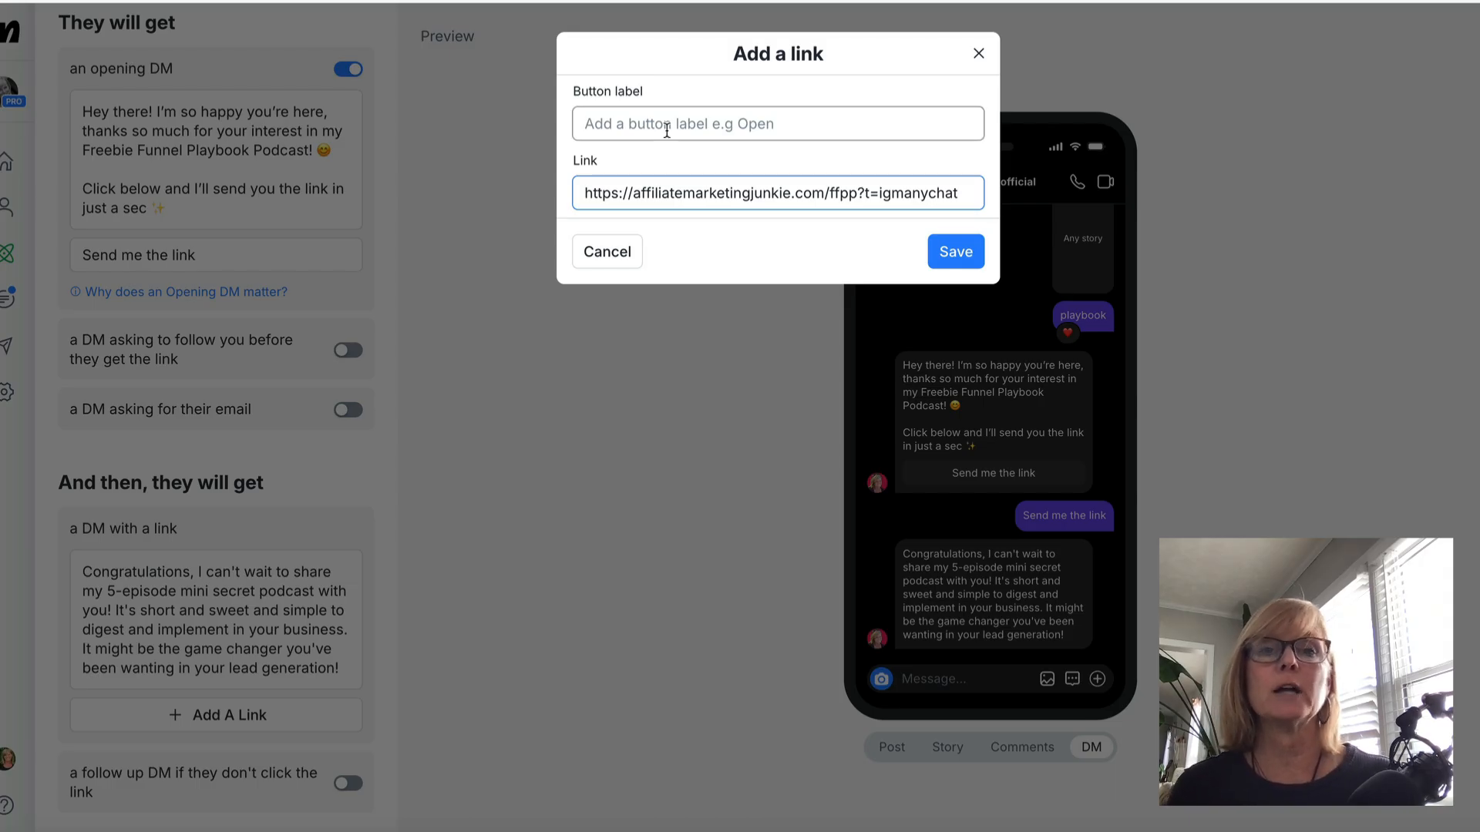
- Label the link button "Get Access Now", save it and set the automation live
left_click(633, 121)
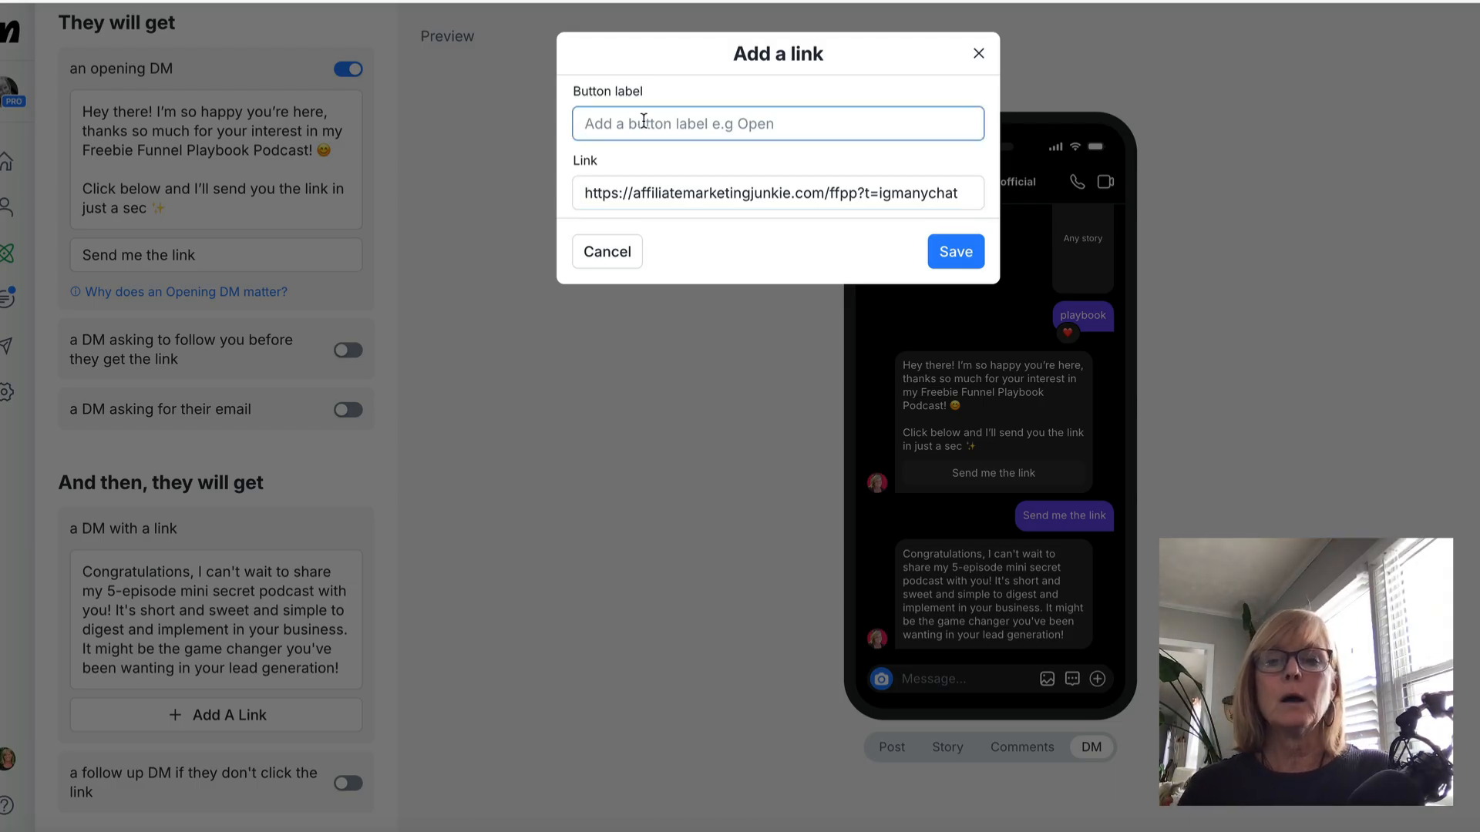
type("Get A")
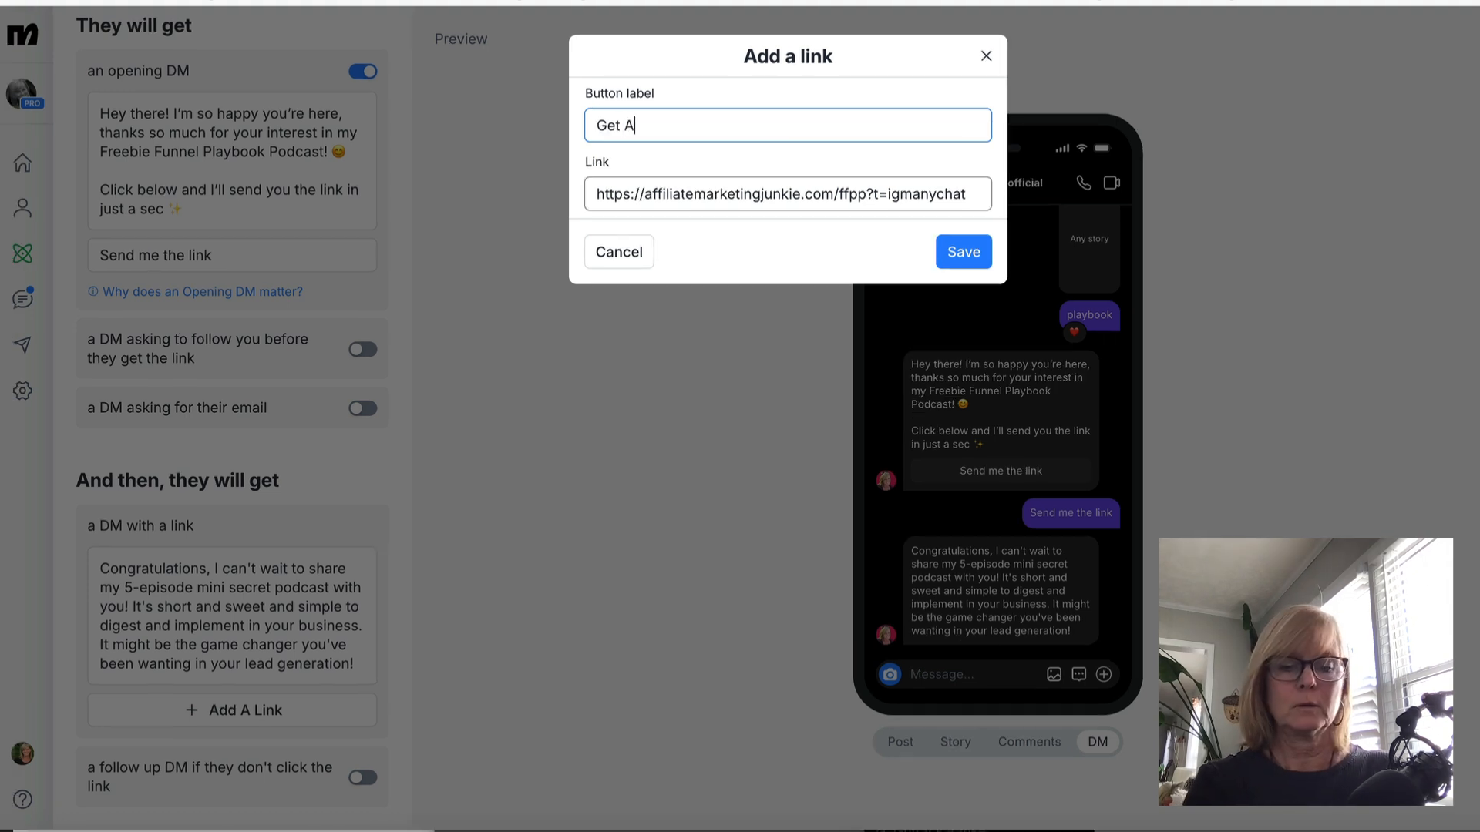
type("ccess")
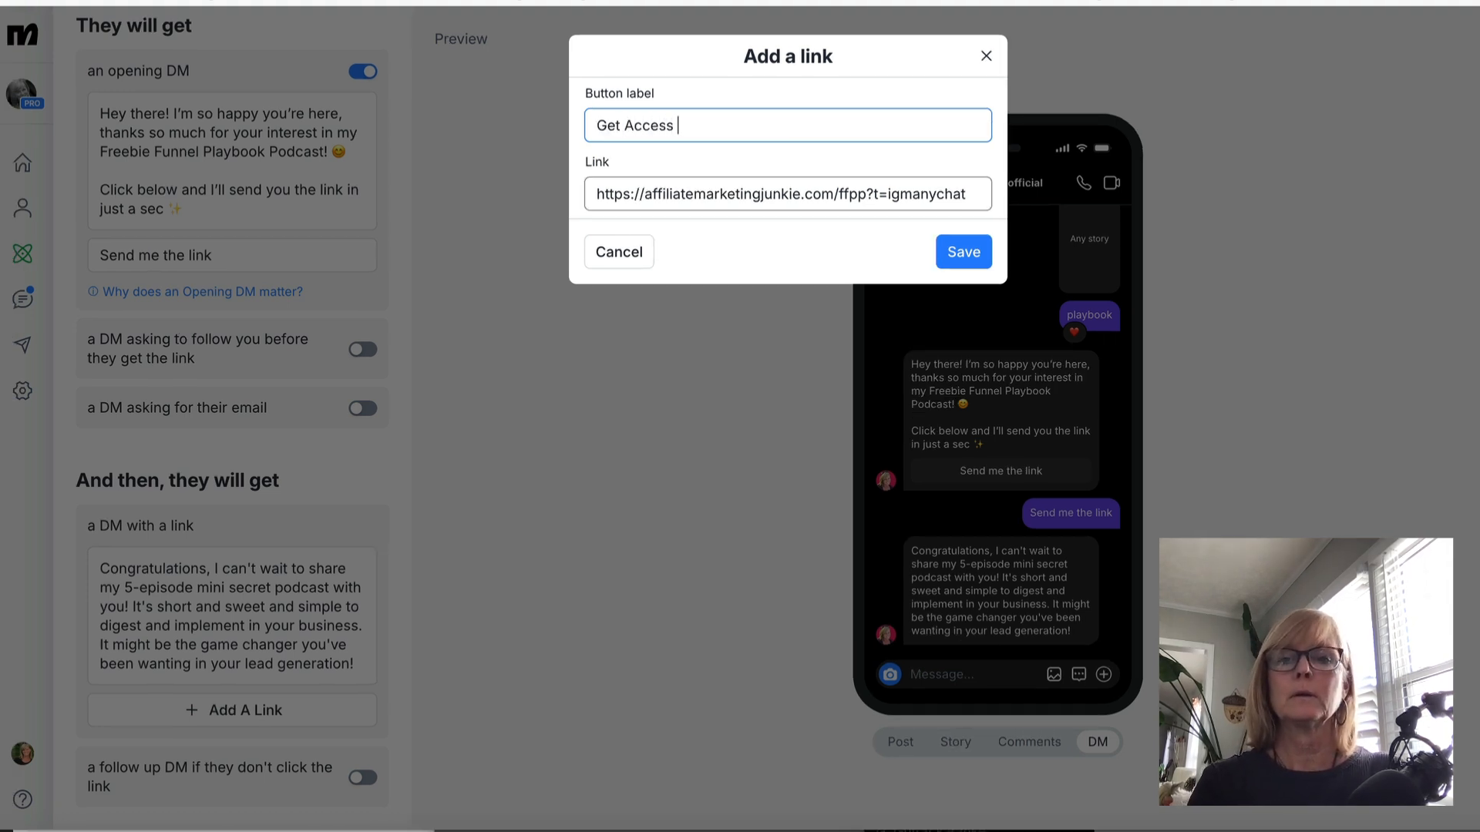
type(" Now")
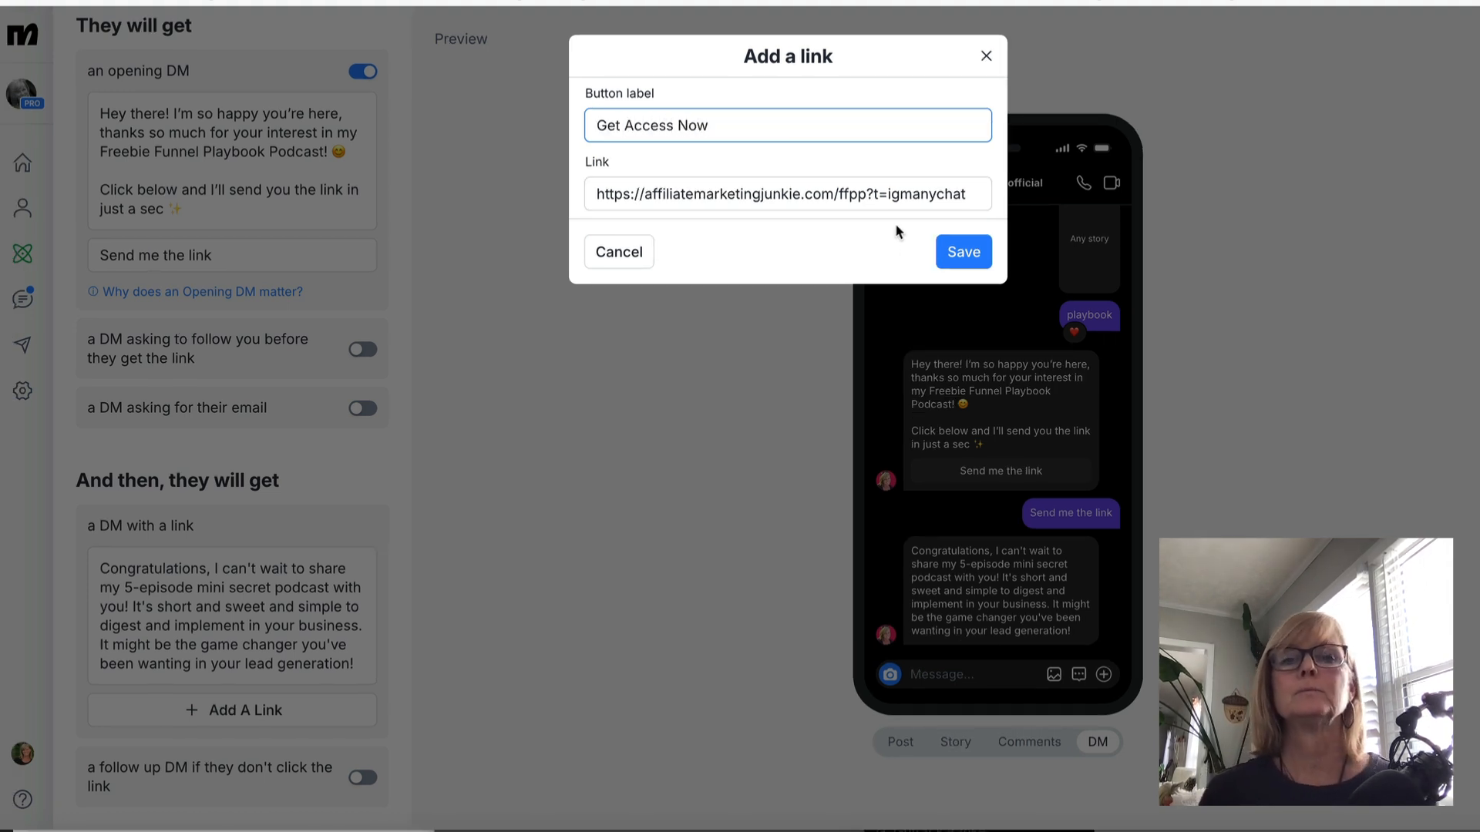
left_click(971, 245)
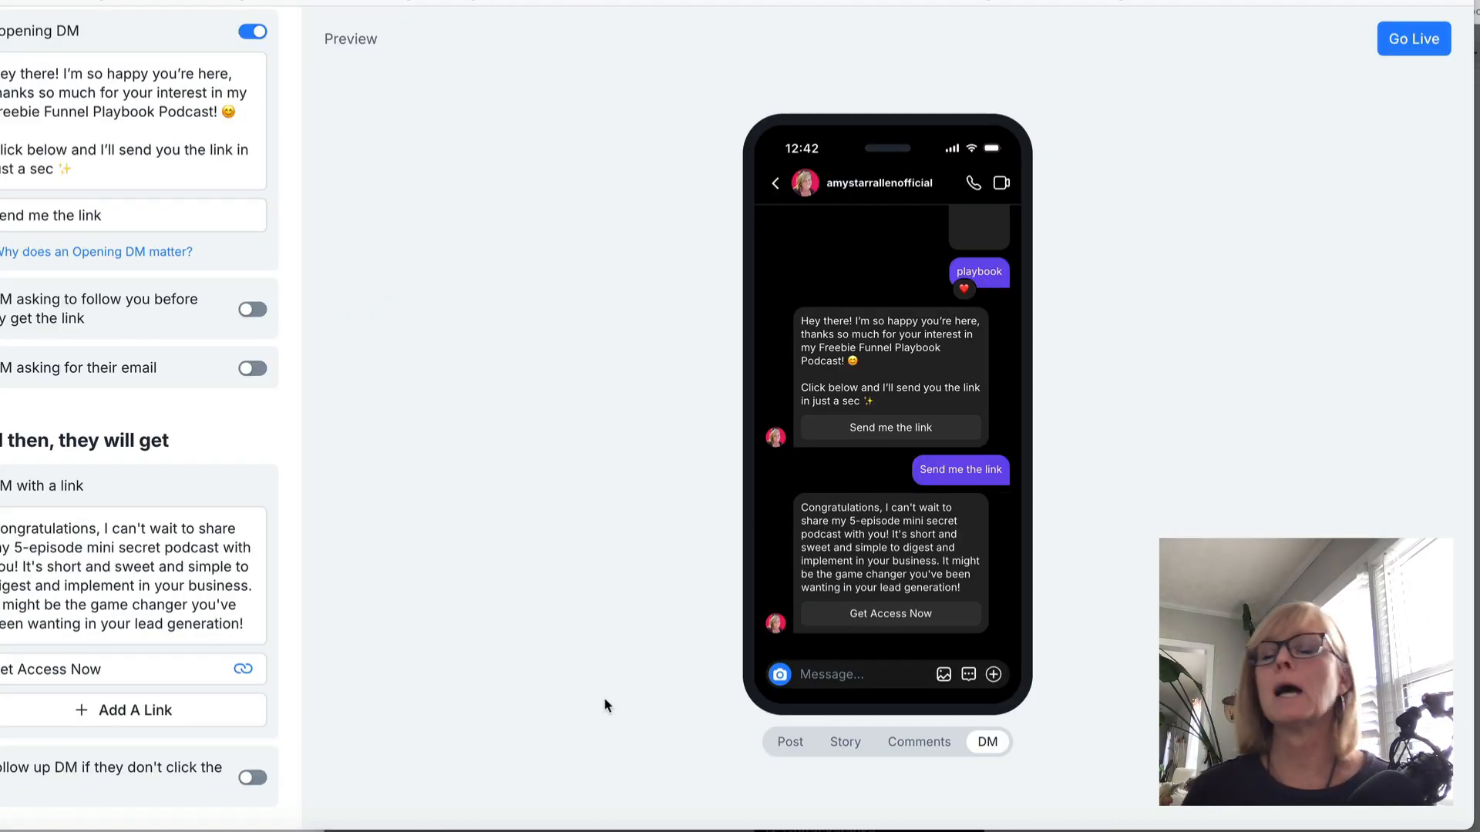
left_click(1403, 40)
- Review the live automation's insights and its post, story, comments and DM previews
left_click(545, 44)
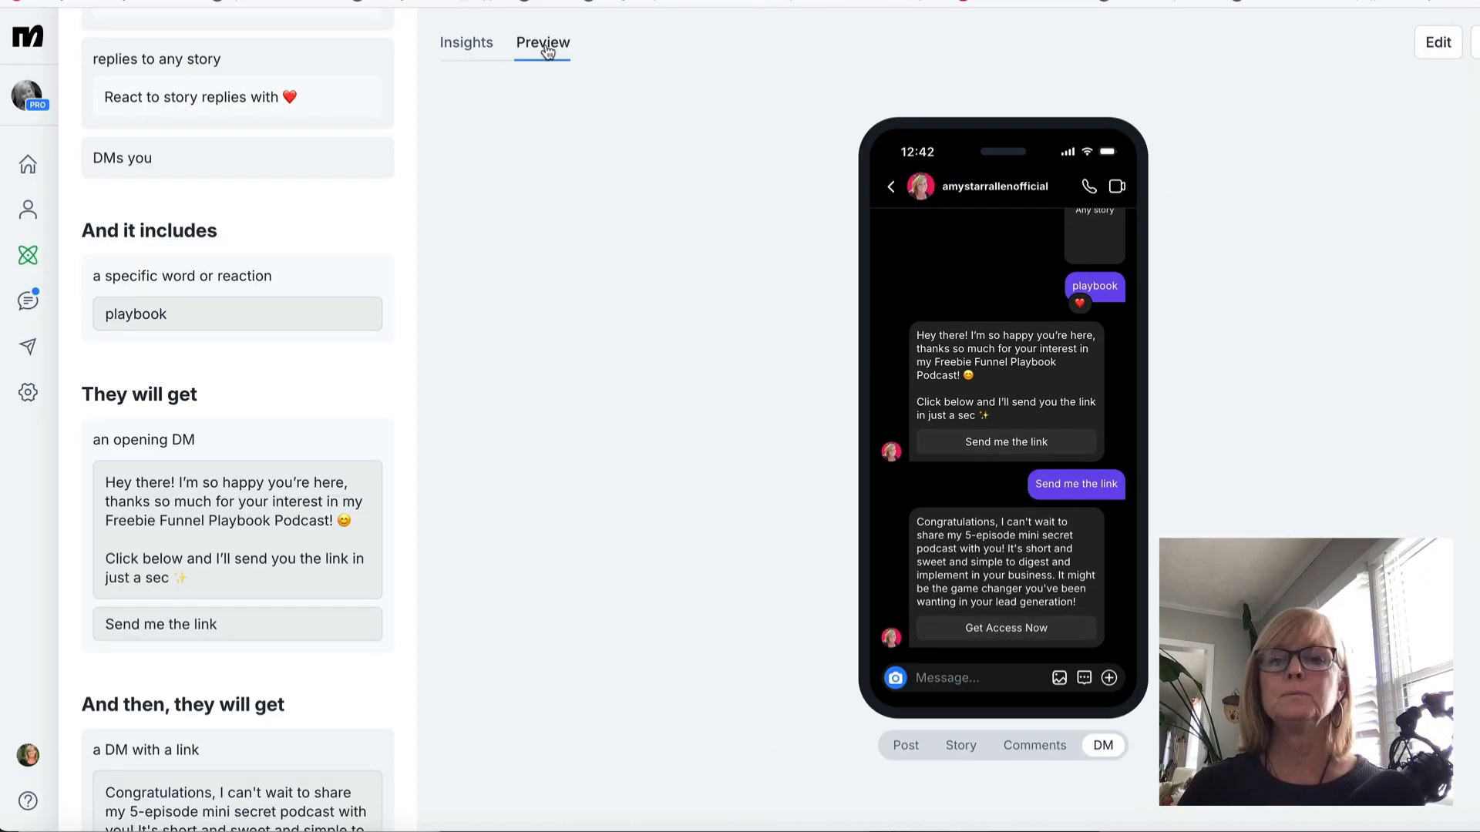
left_click(467, 42)
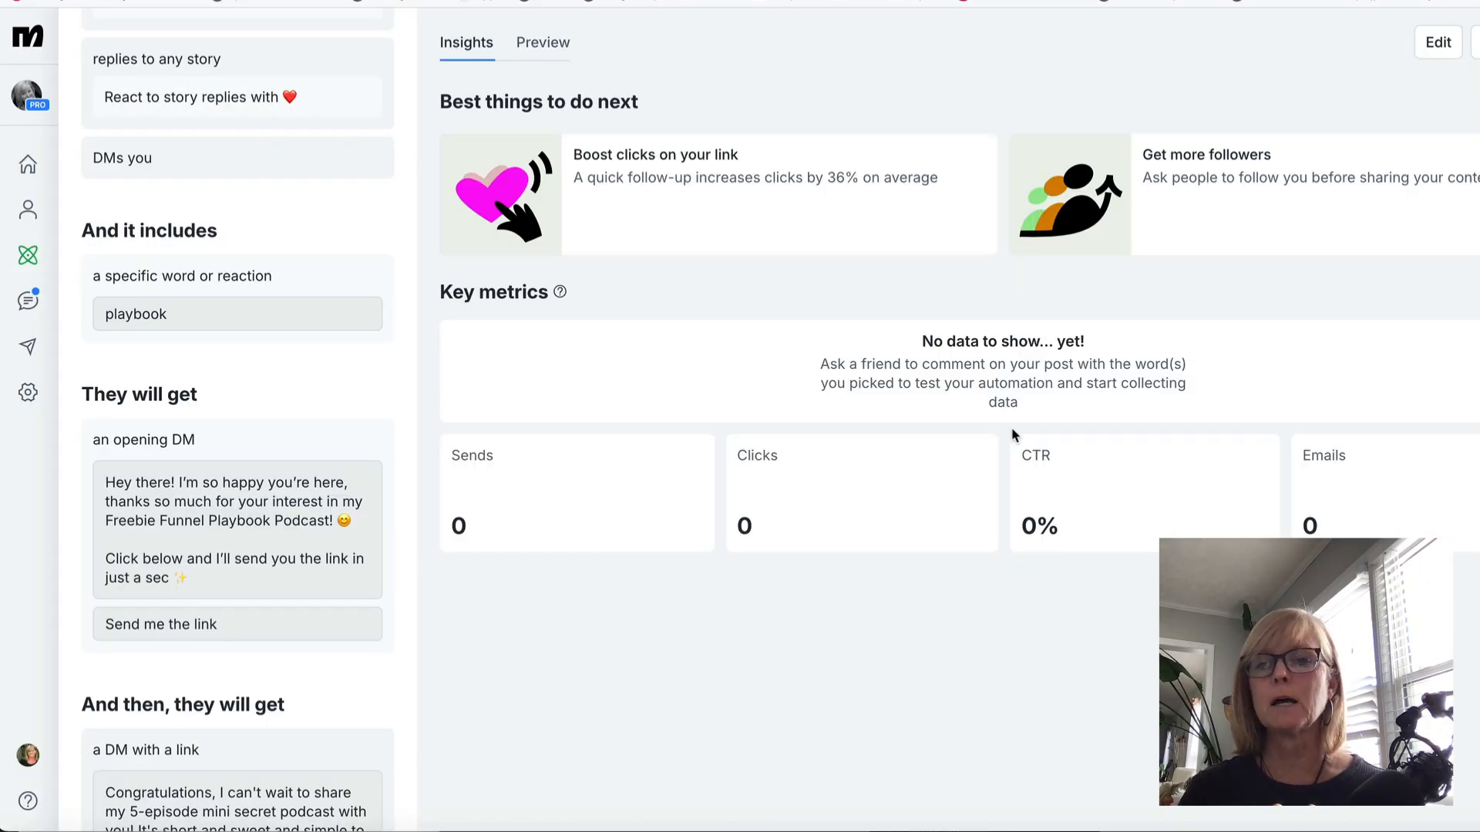
left_click(544, 45)
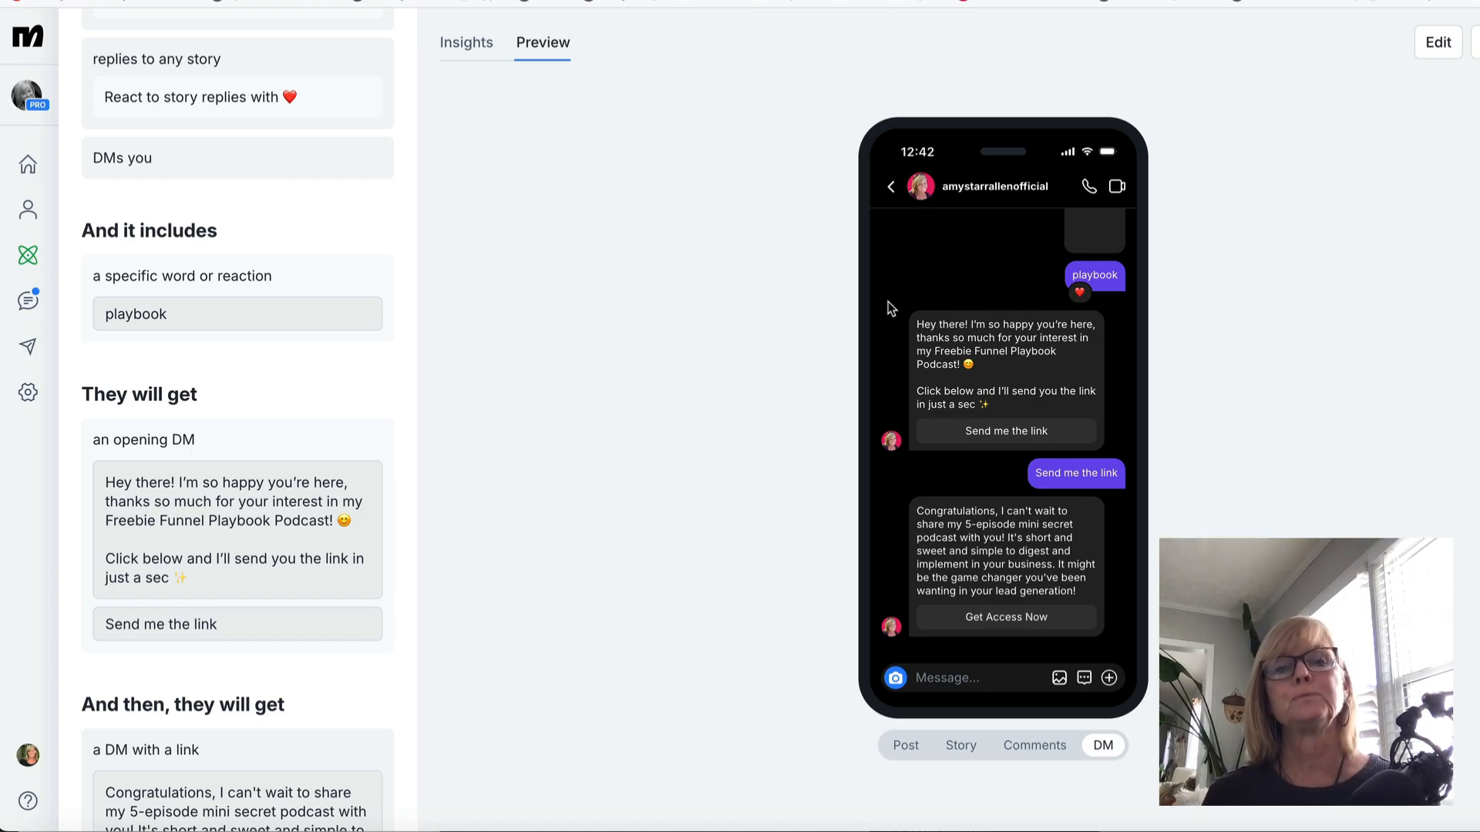
left_click(905, 747)
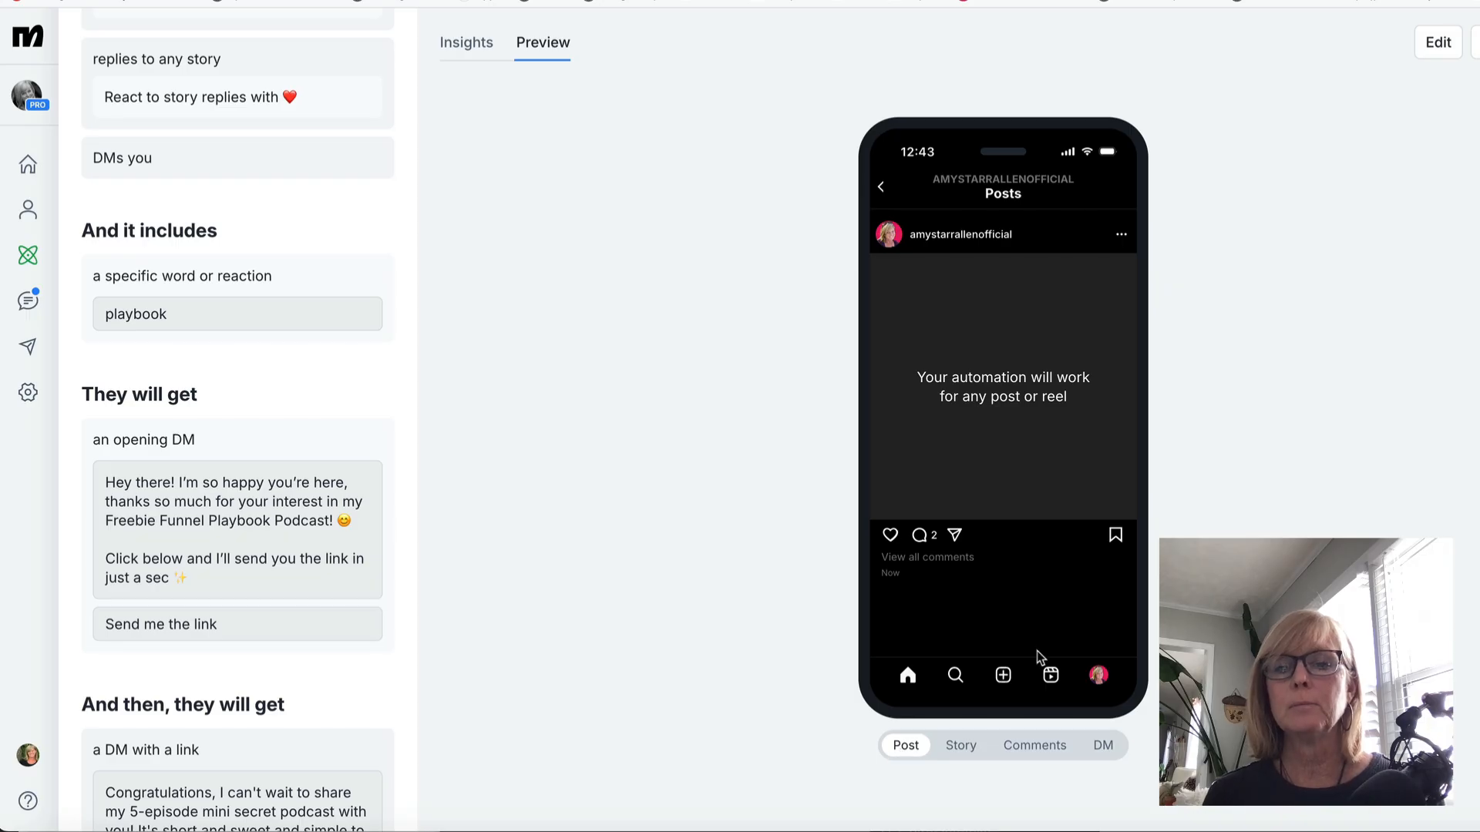
left_click(964, 751)
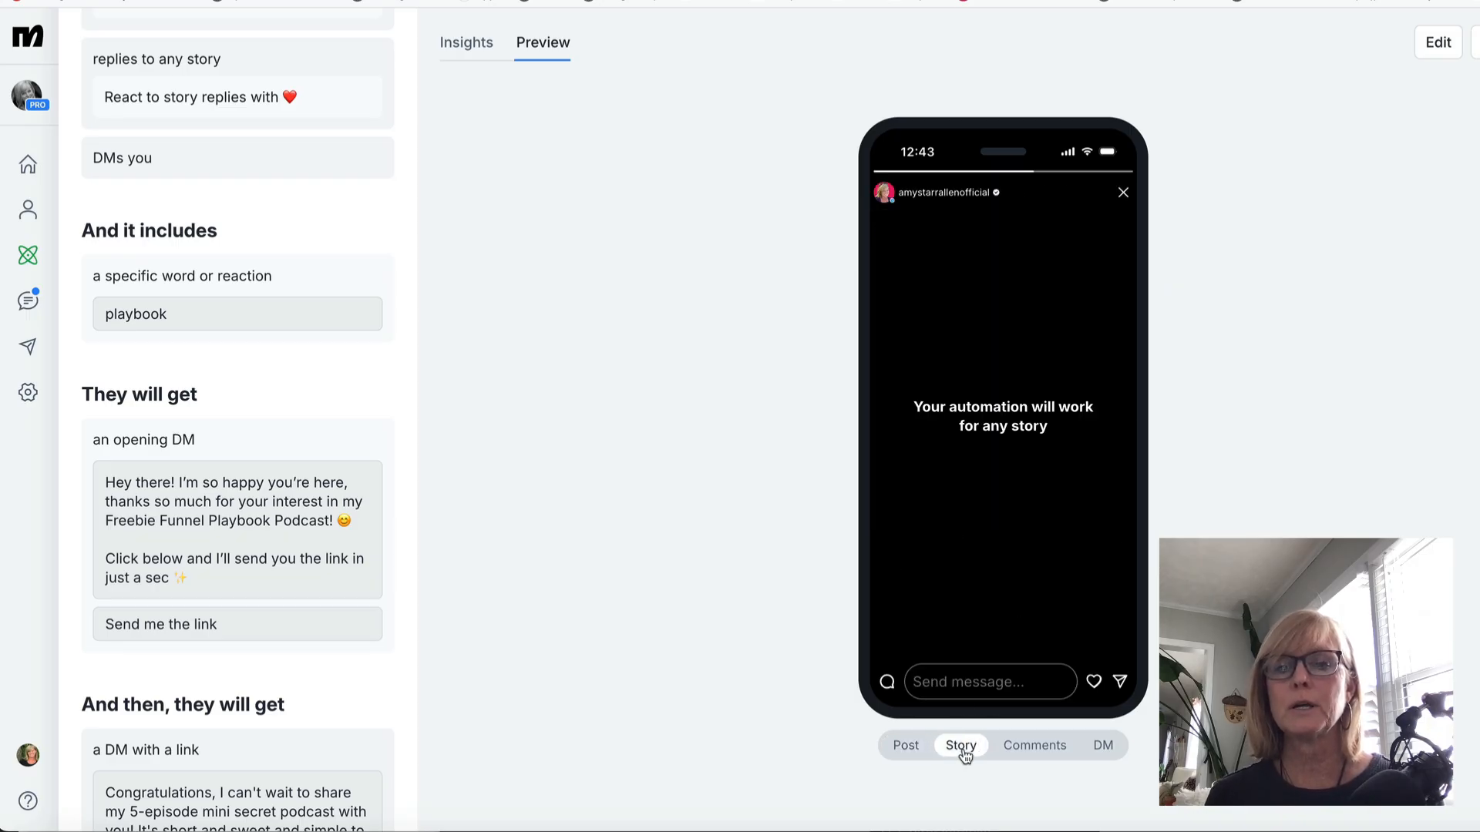
left_click(1036, 749)
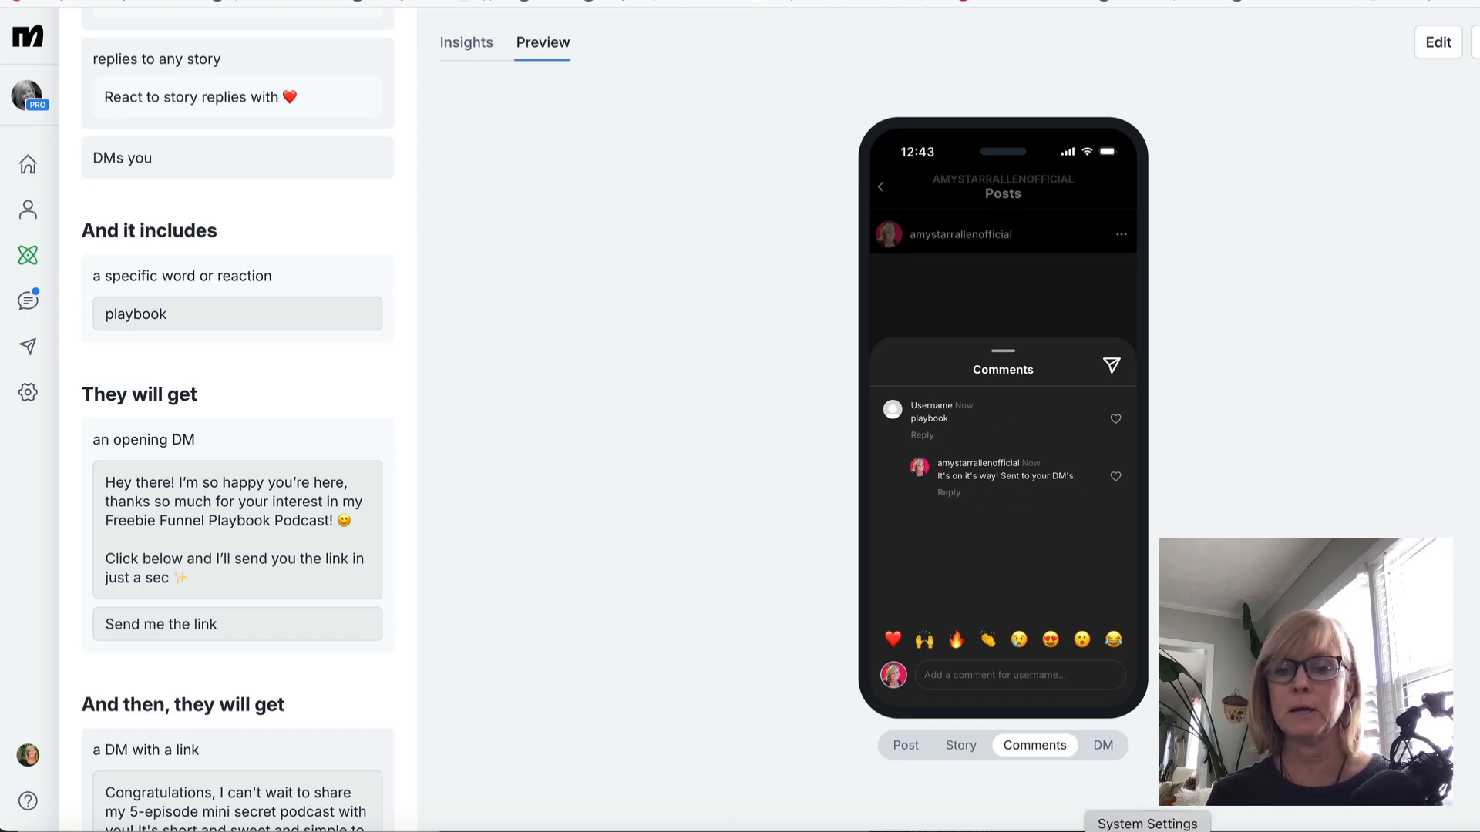
left_click(1103, 744)
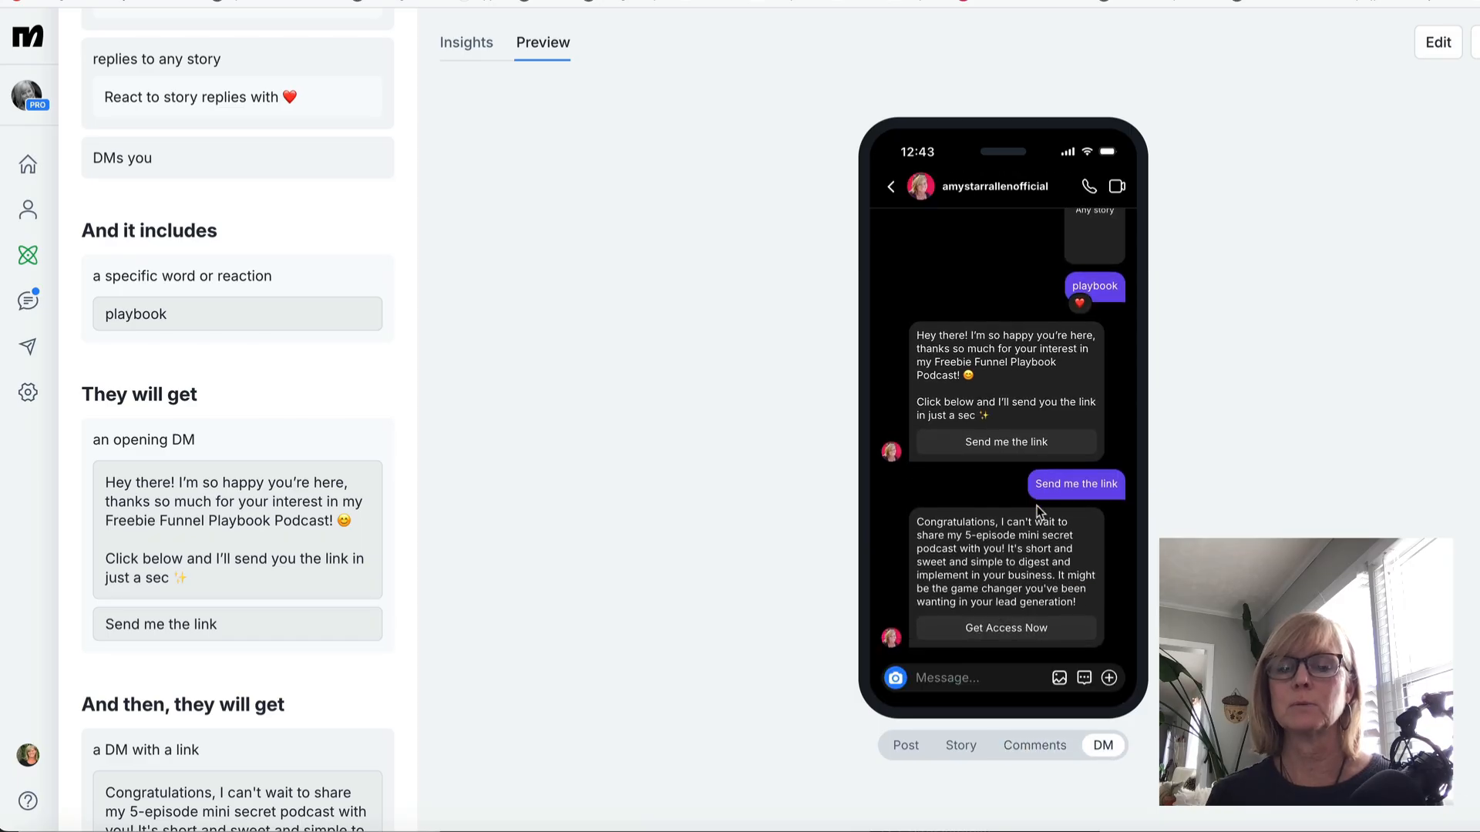